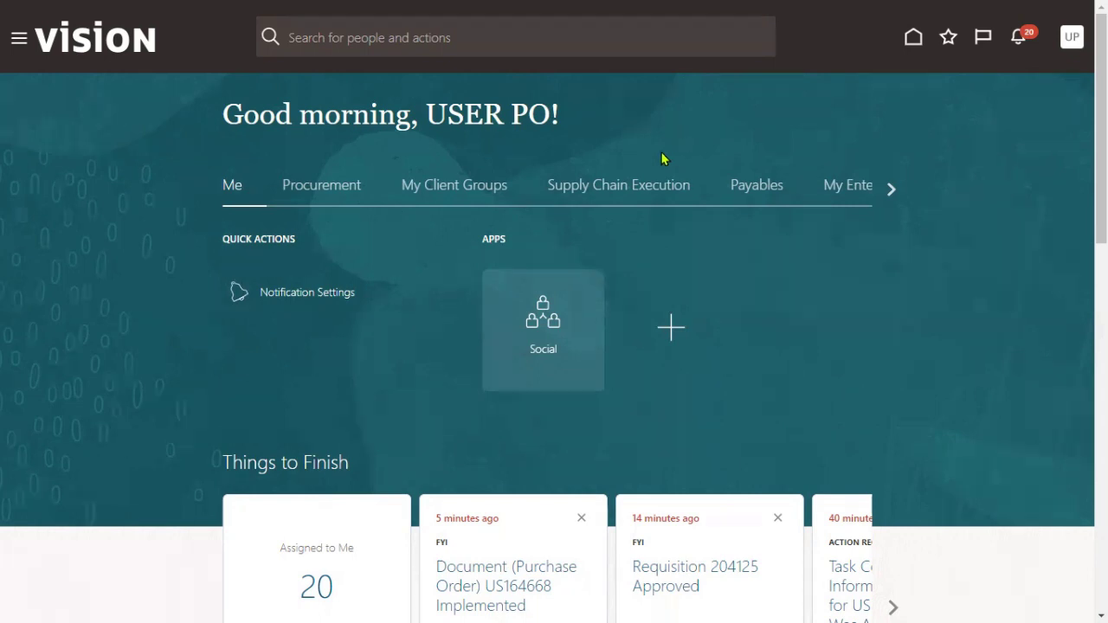
# Open the Inventory Management work area from Supply Chain Execution
pyautogui.click(19, 41)
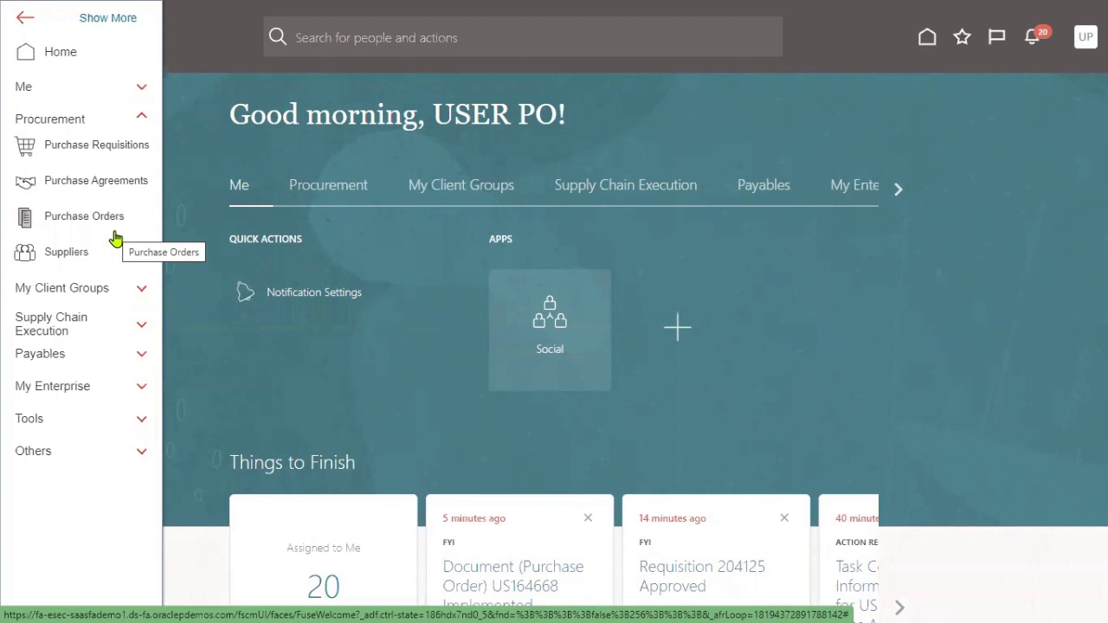
pyautogui.click(104, 327)
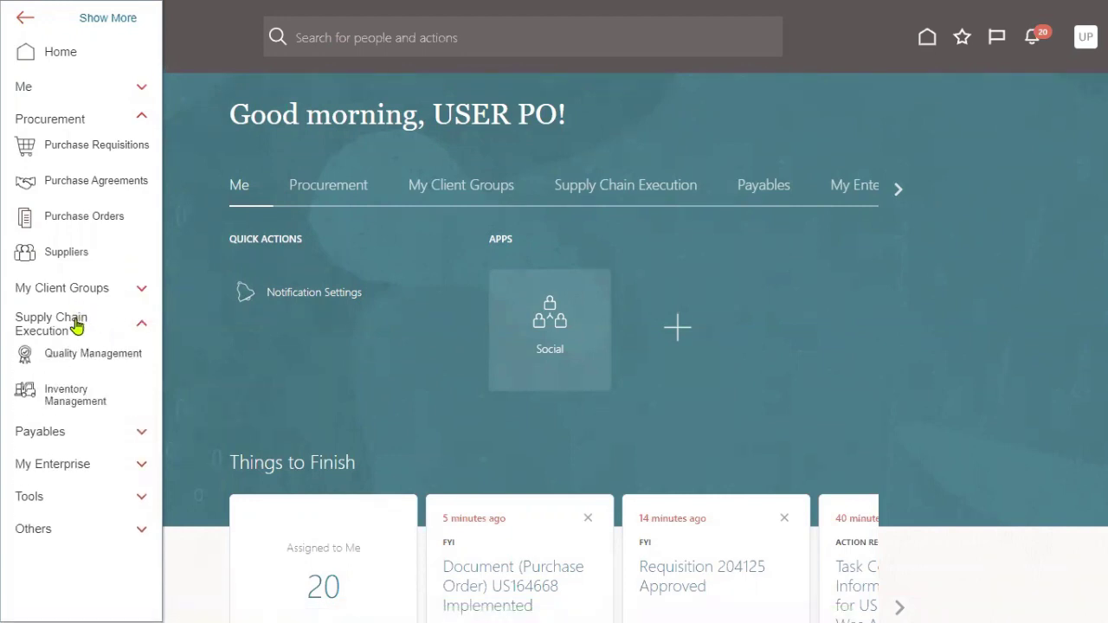
pyautogui.click(73, 400)
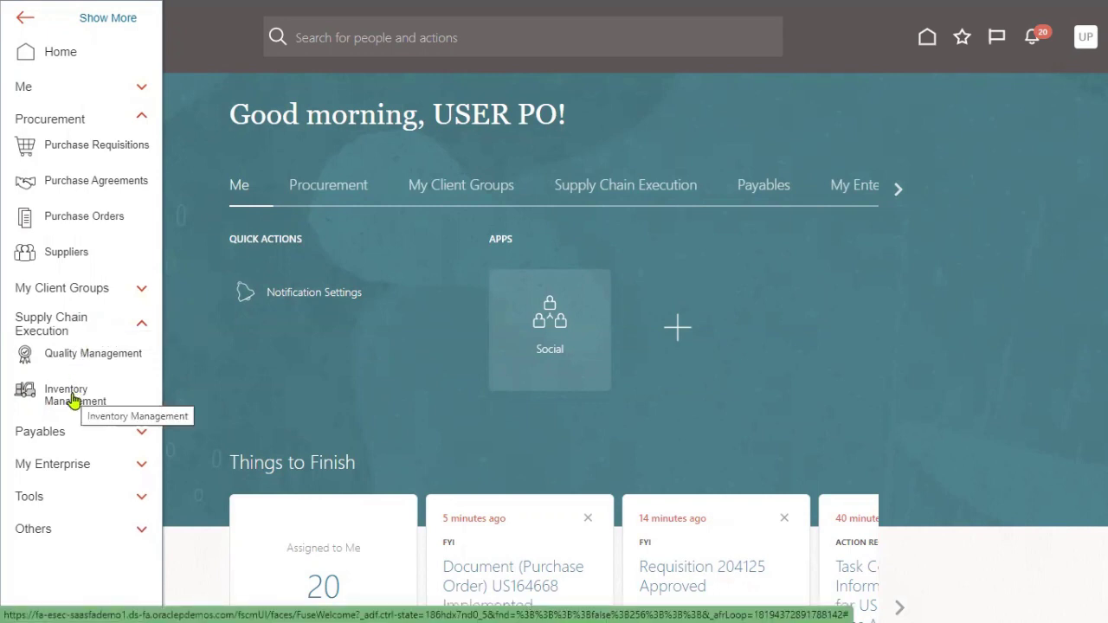
pyautogui.click(73, 400)
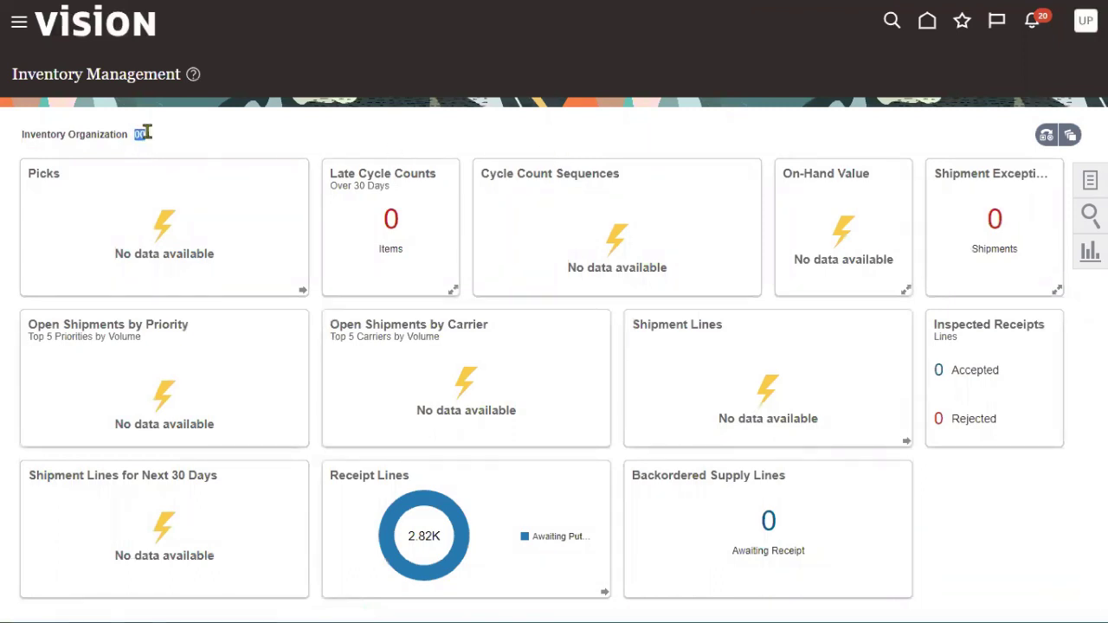
# Check the selected inventory organization and view the list of inventory tasks
pyautogui.moveTo(136, 134); pyautogui.dragTo(173, 134)
pyautogui.click(432, 144)
pyautogui.click(1044, 180)
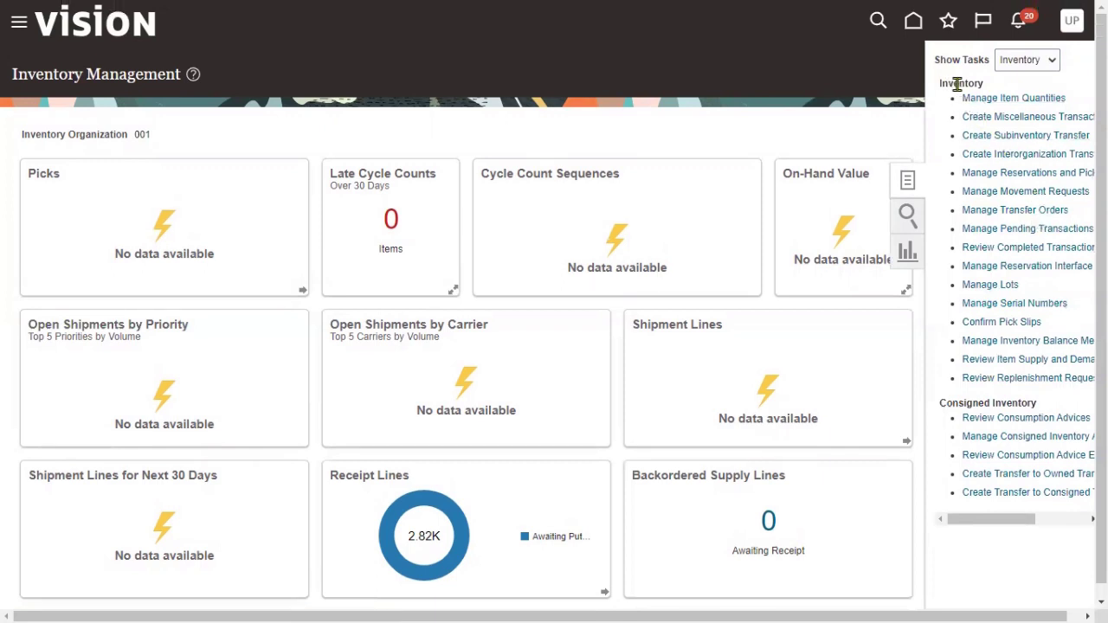
pyautogui.click(274, 99)
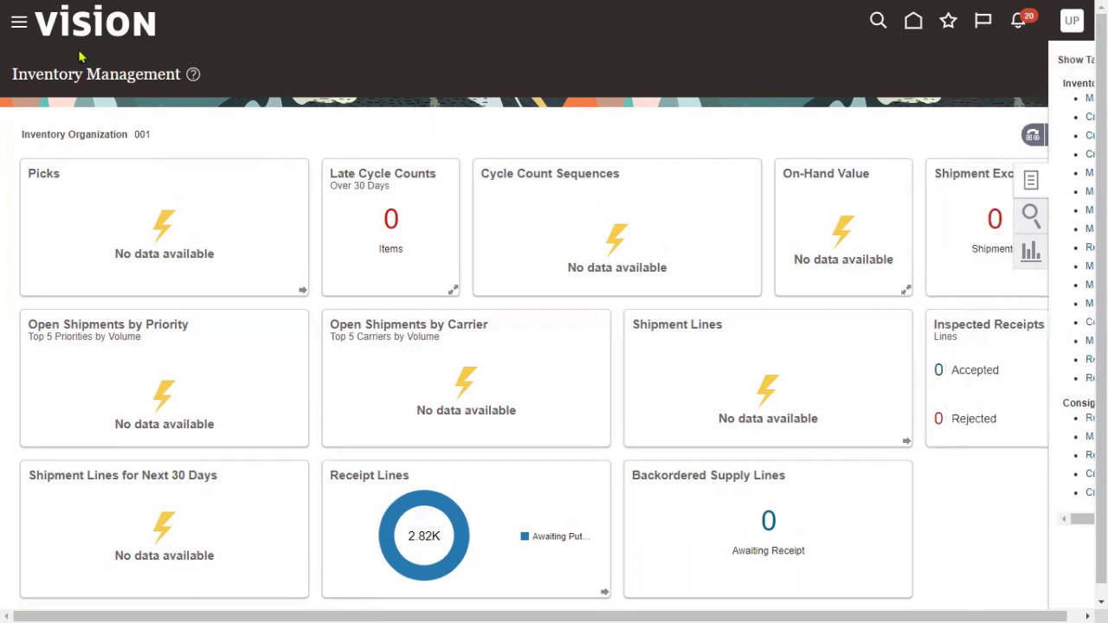
# Go to the Purchase Orders work area and open Manage Orders
pyautogui.click(17, 26)
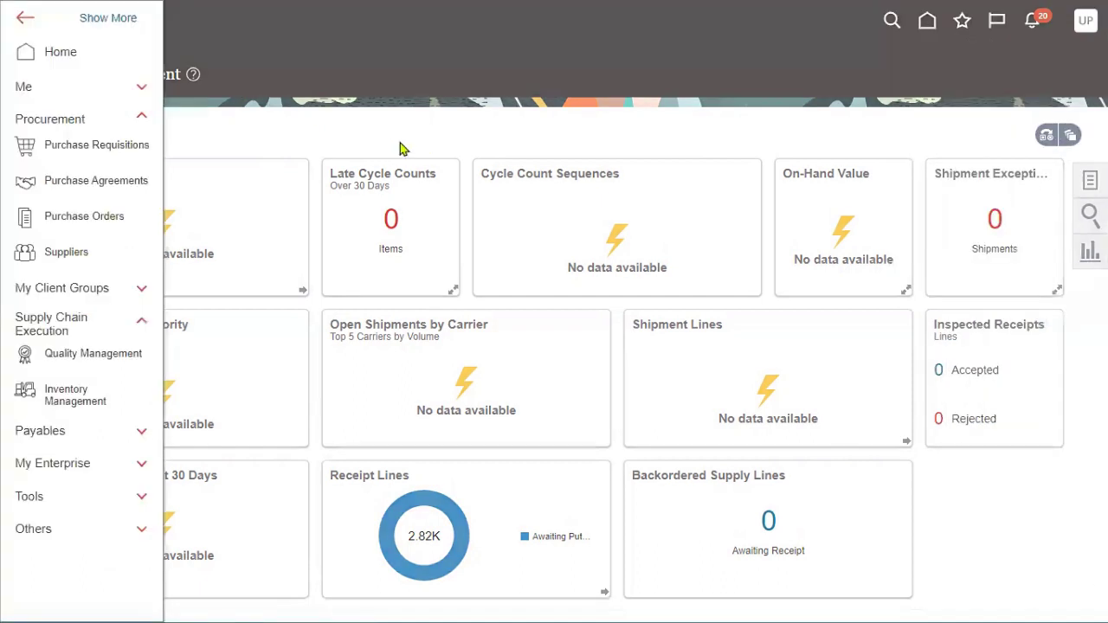
pyautogui.click(86, 222)
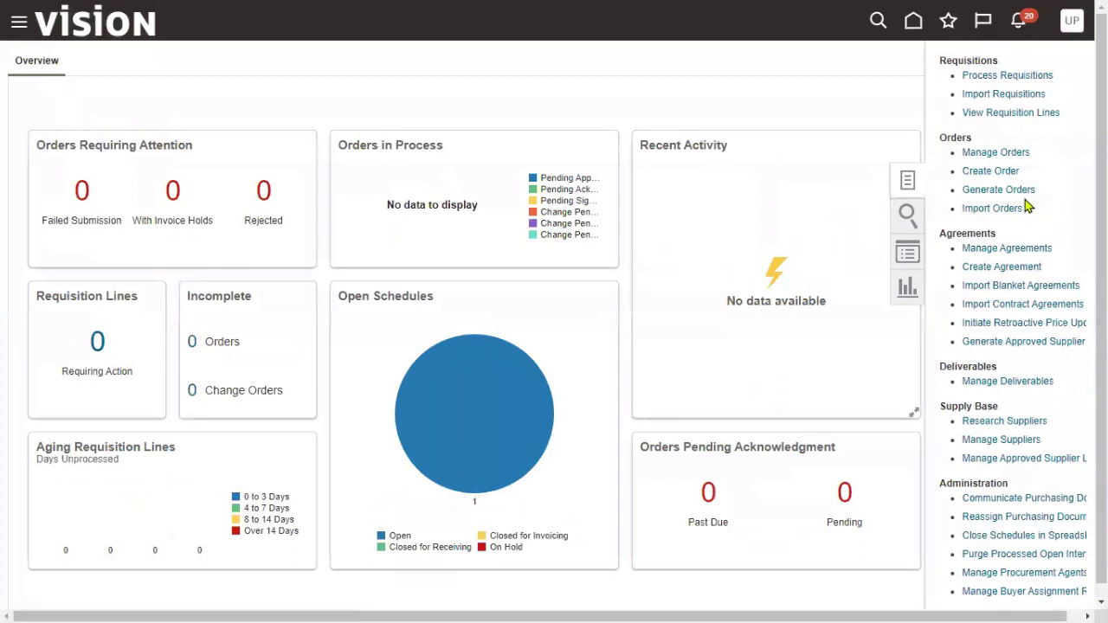
pyautogui.click(1008, 153)
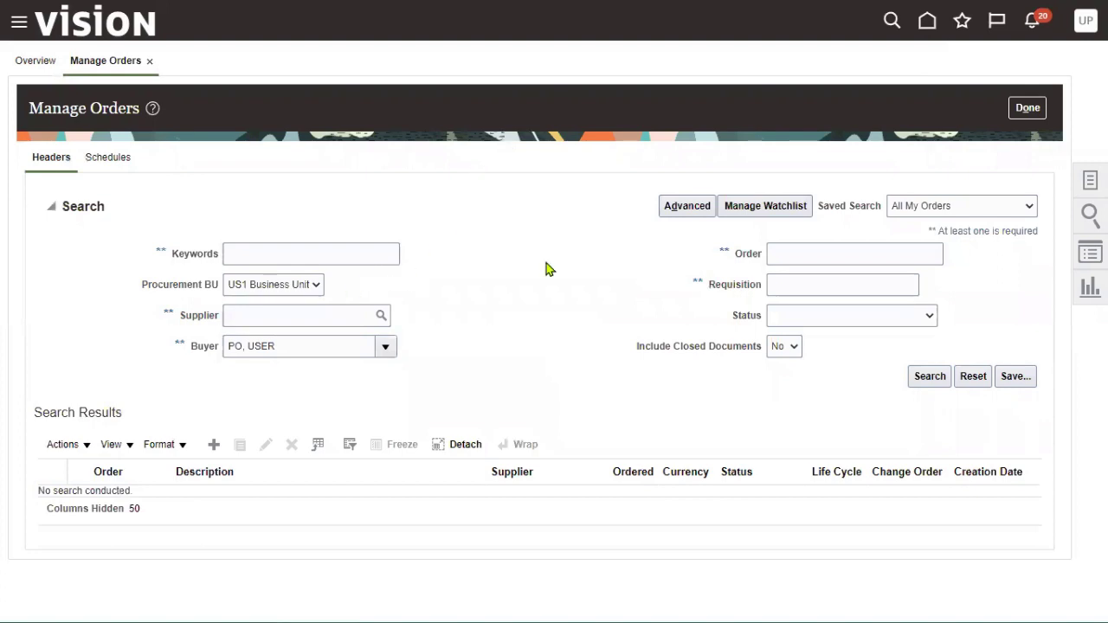
# Search the orders by the copied purchase order number and open the matching order
pyautogui.click(802, 253)
pyautogui.rightClick(799, 258)
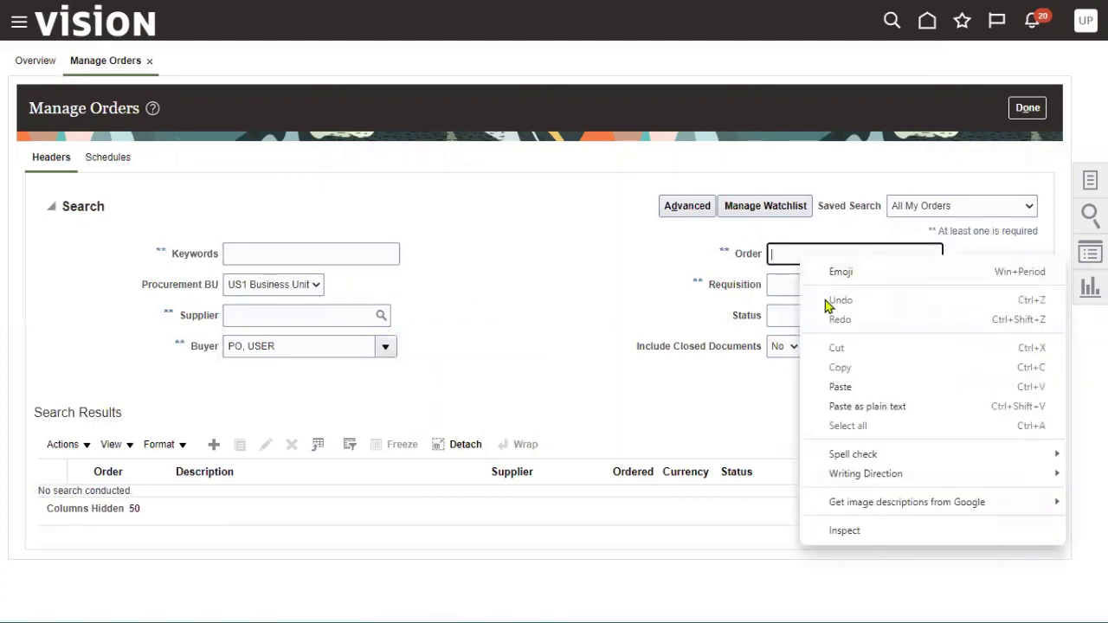
pyautogui.click(829, 404)
pyautogui.click(925, 378)
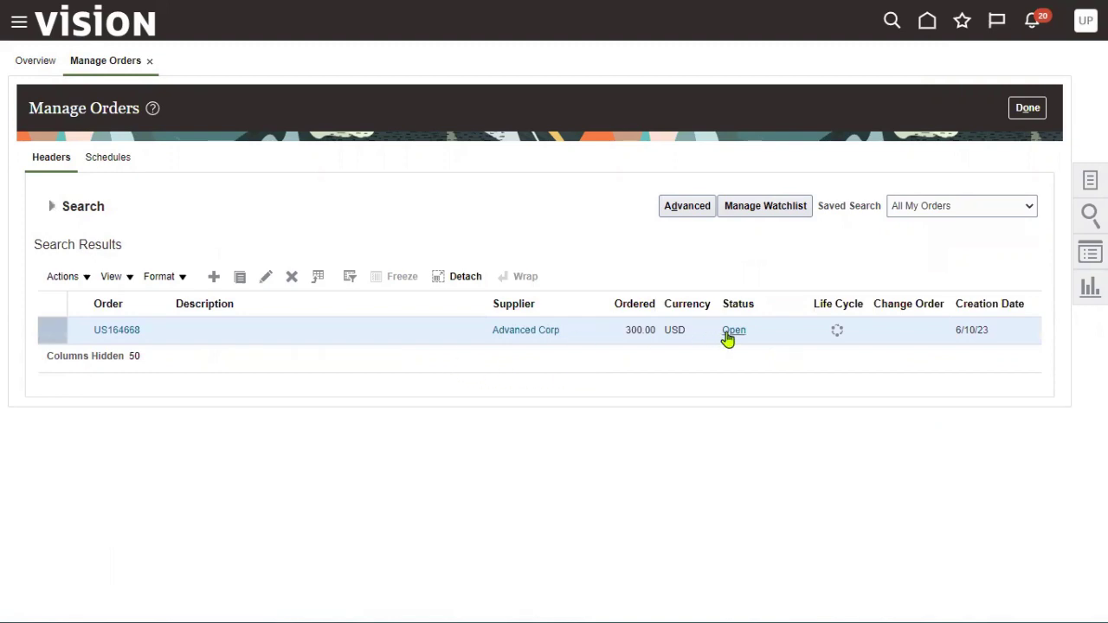
pyautogui.click(113, 339)
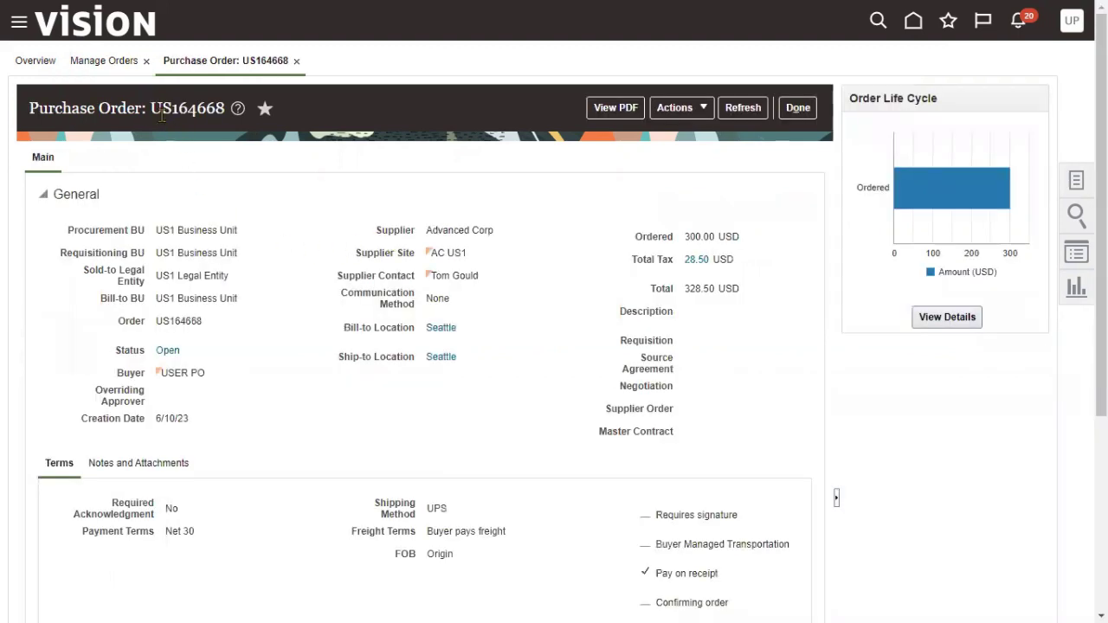
# Copy the purchase order number from the page heading and view the actions available for the order
pyautogui.moveTo(151, 105); pyautogui.dragTo(221, 111)
pyautogui.rightClick(221, 111)
pyautogui.click(232, 130)
pyautogui.scroll(-3, 316, 371)
pyautogui.scroll(3, 314, 359)
pyautogui.click(686, 109)
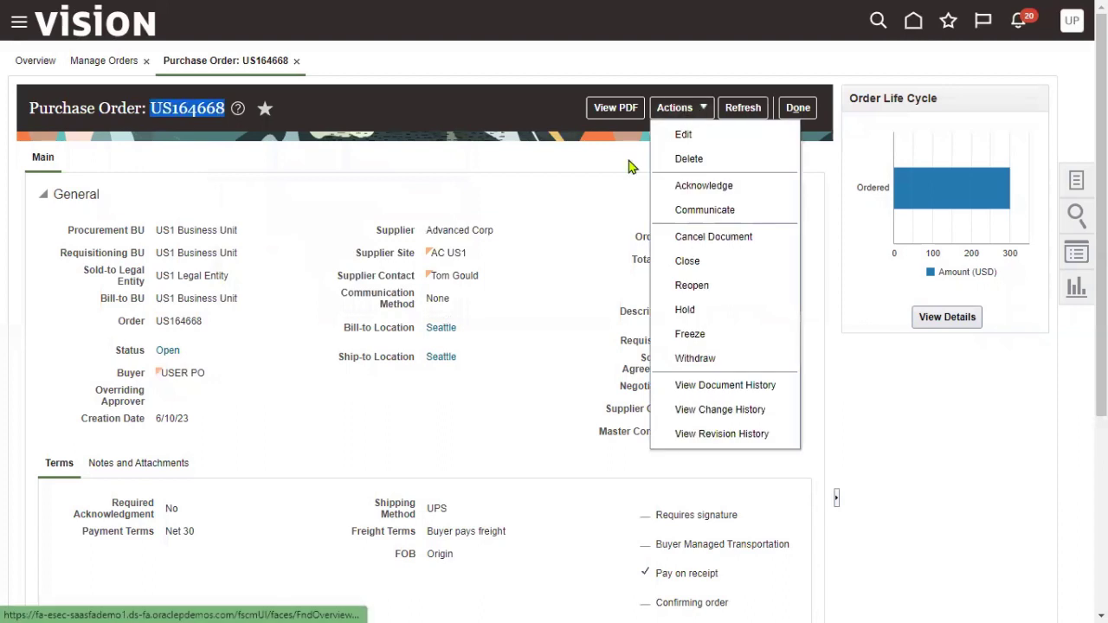
pyautogui.click(467, 345)
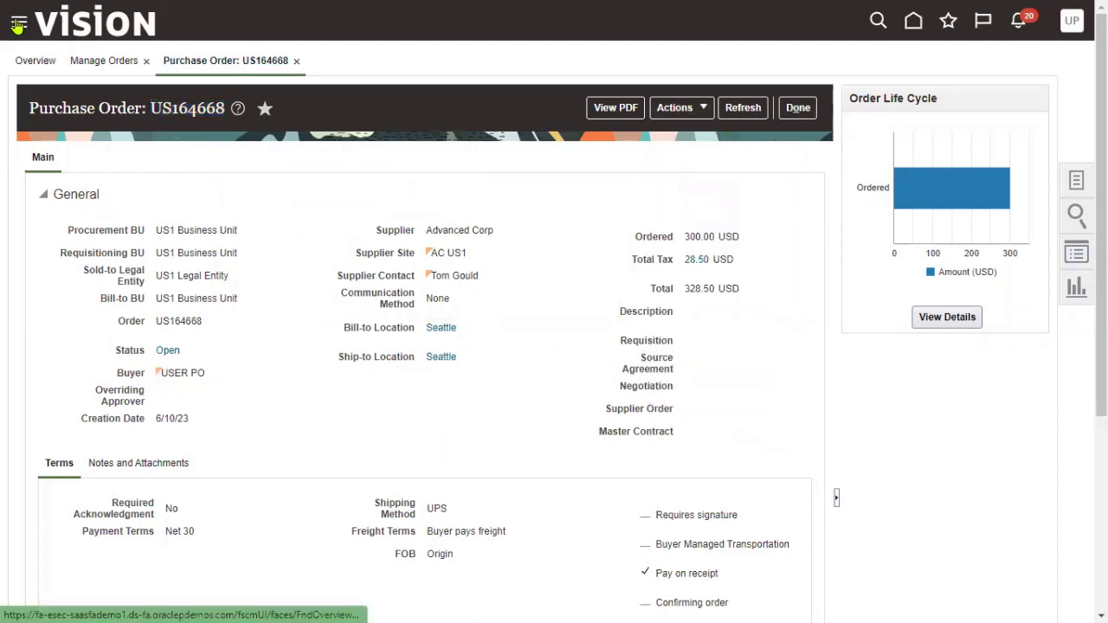
# Return to Inventory Management, show the Receipts tasks and open Receive Expected Shipments
pyautogui.click(18, 24)
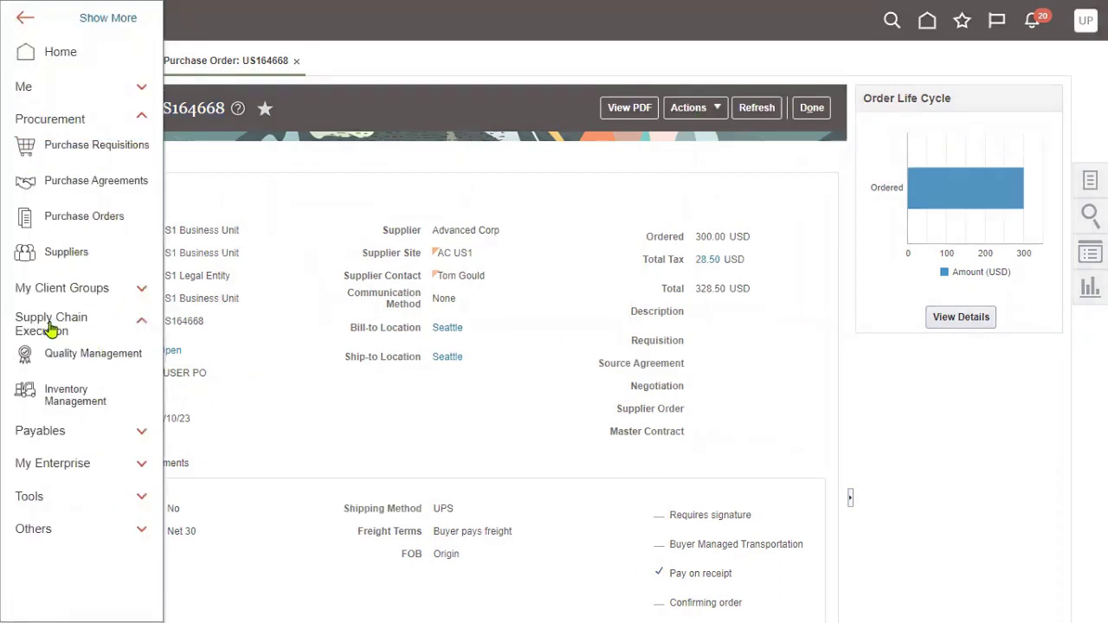
pyautogui.click(68, 400)
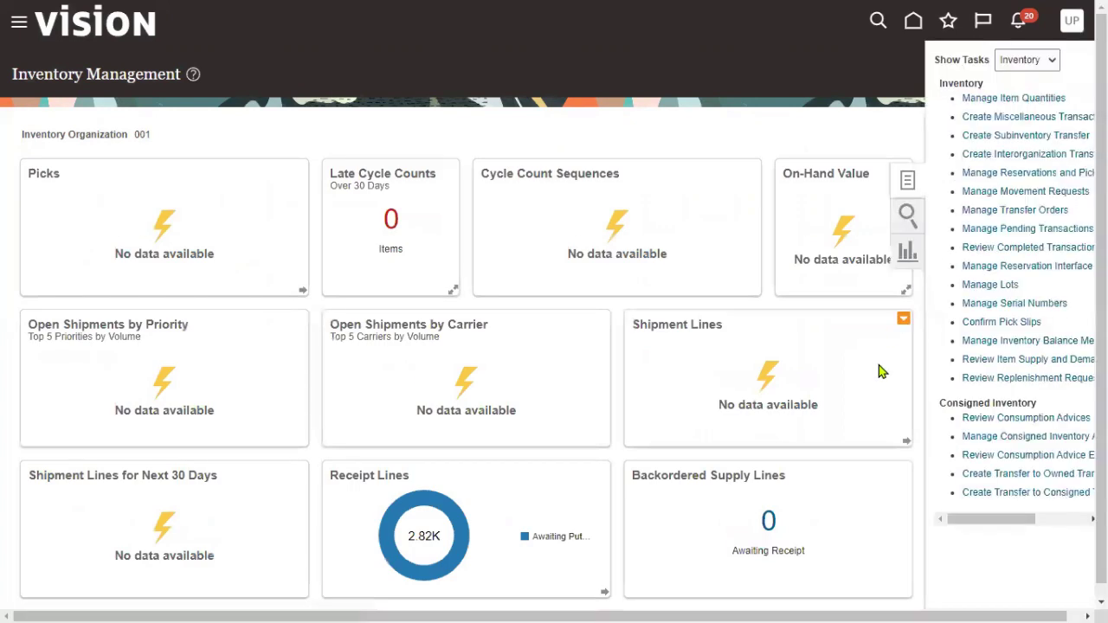
pyautogui.click(1044, 63)
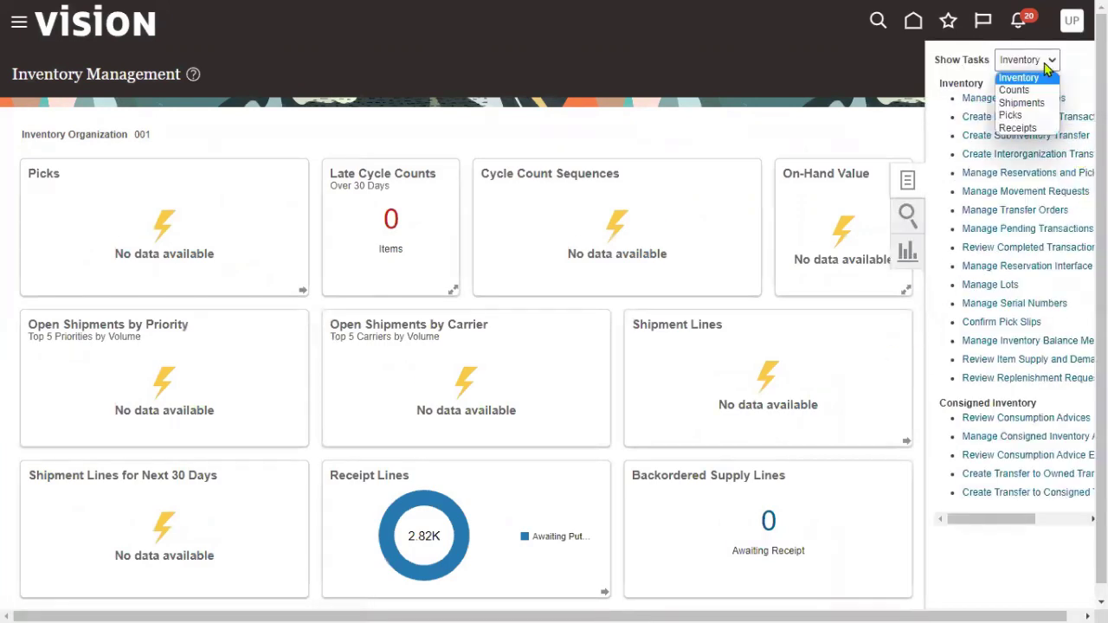
pyautogui.click(1020, 129)
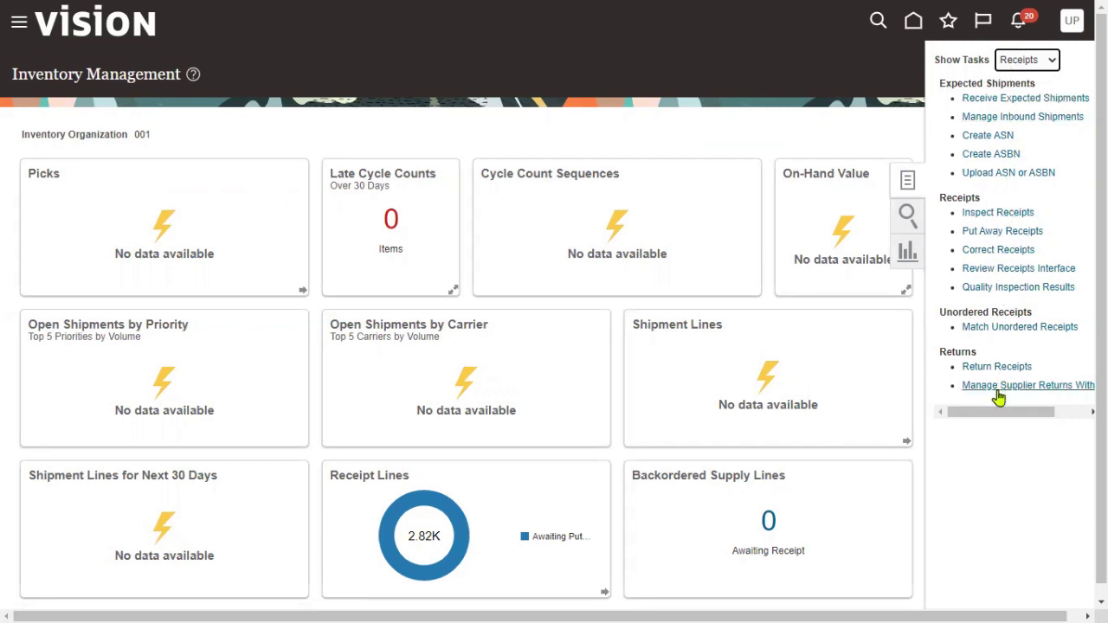
pyautogui.click(1017, 106)
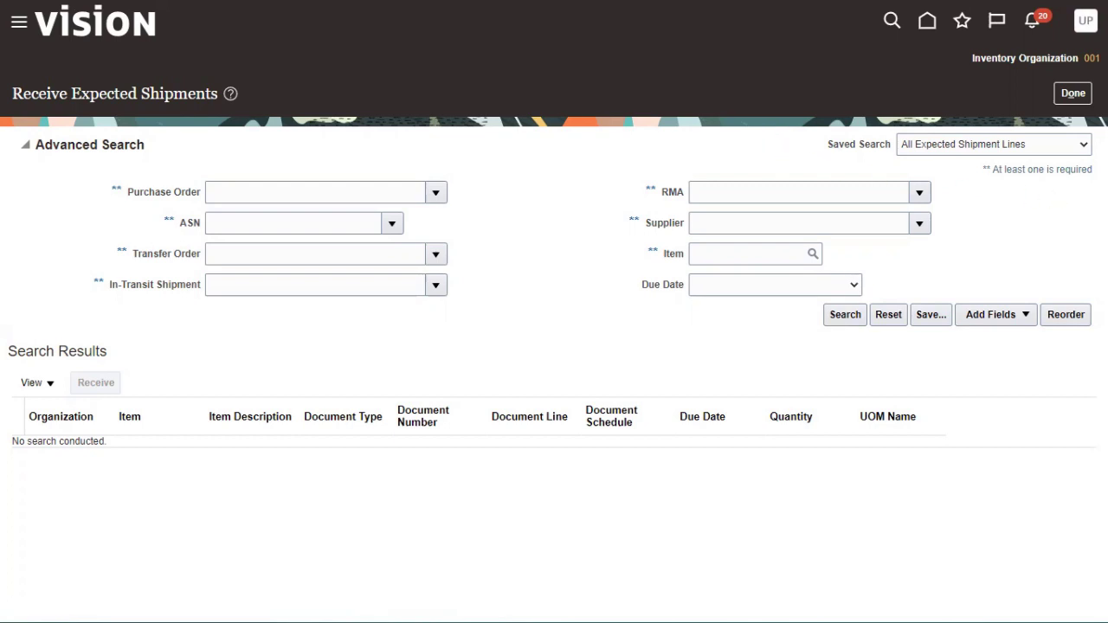
# Switch back to Purchase Orders and open the Manage Orders search page
pyautogui.click(19, 22)
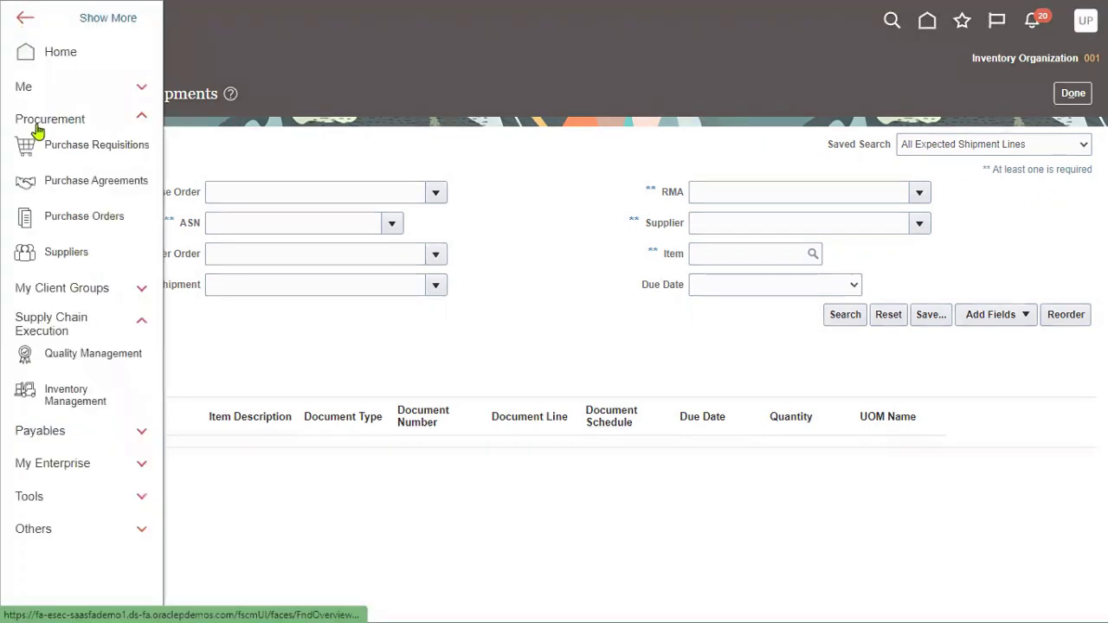
pyautogui.click(94, 218)
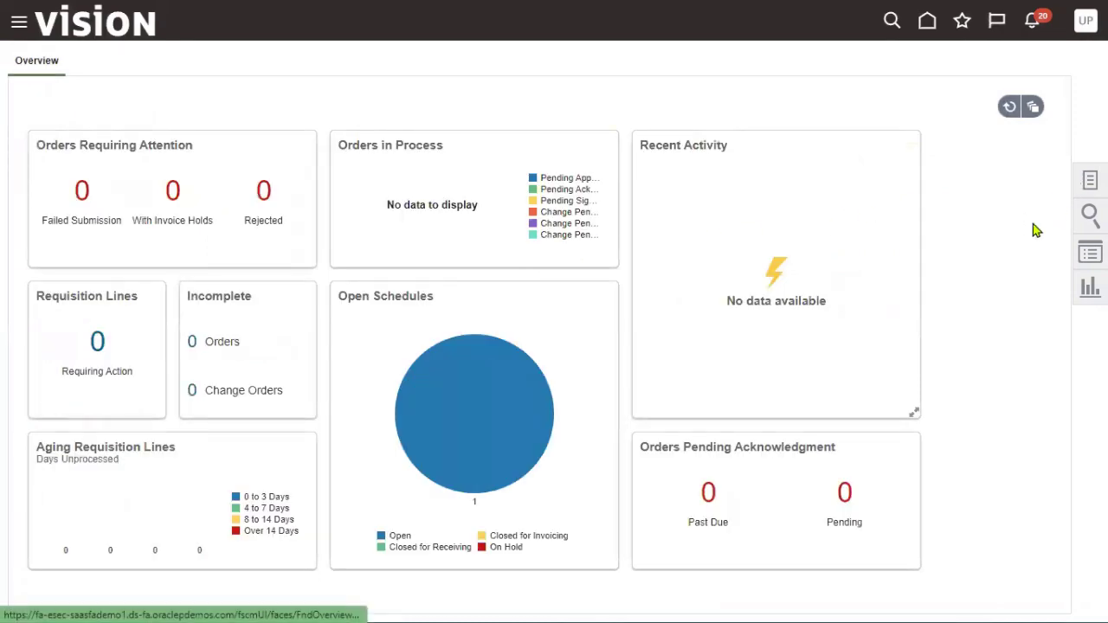
pyautogui.click(1090, 180)
pyautogui.click(996, 152)
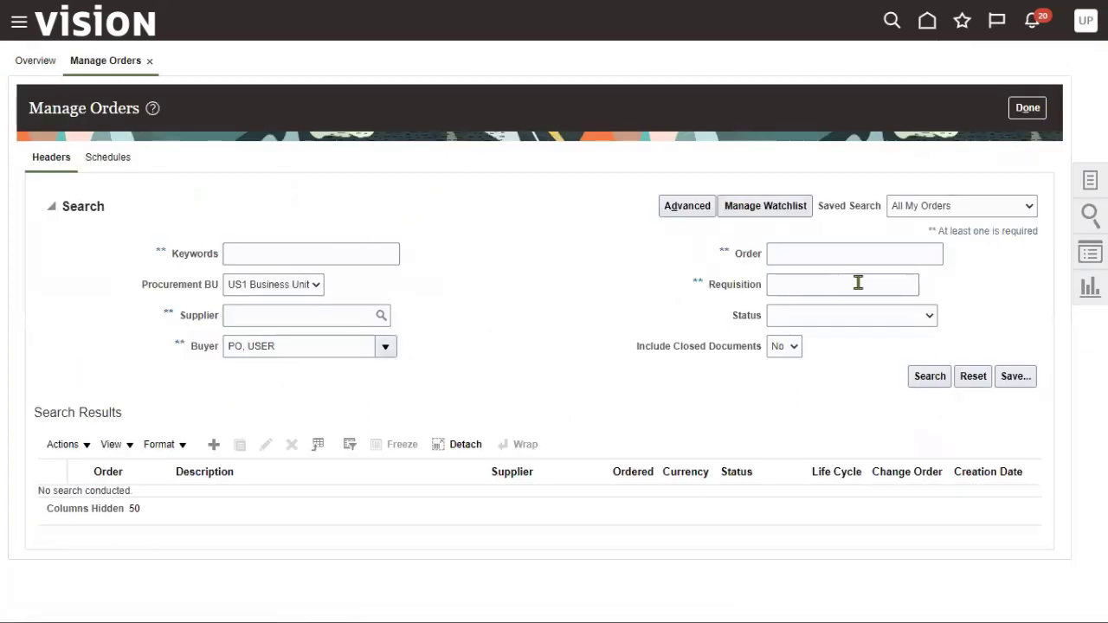
# Find the purchase order again by pasting its number into the order search and open it
pyautogui.rightClick(854, 254)
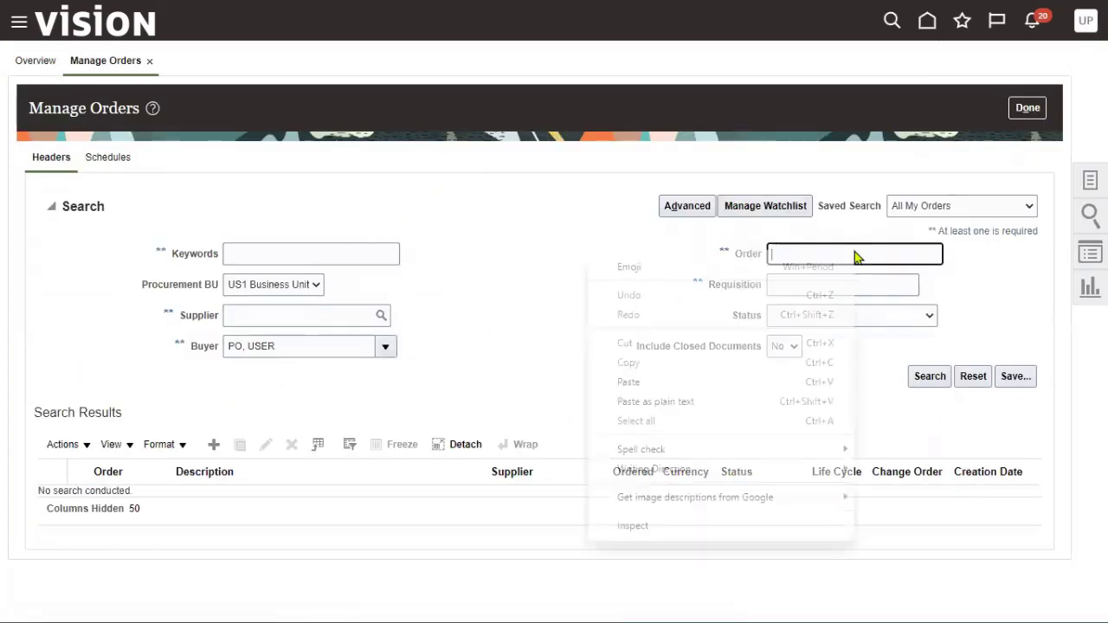
pyautogui.click(744, 382)
pyautogui.click(929, 376)
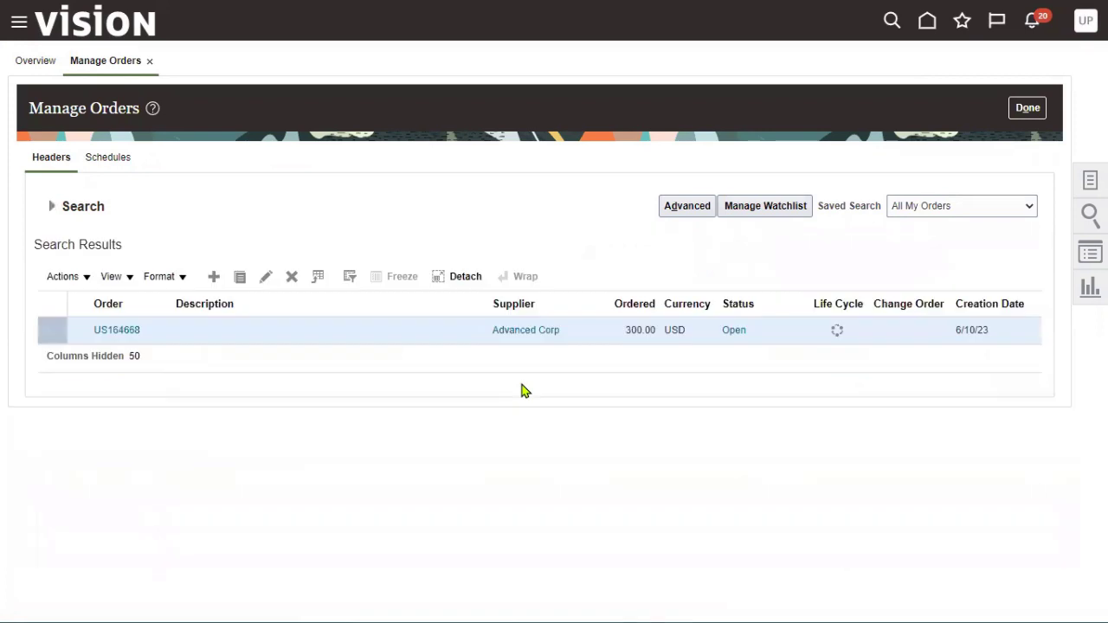
pyautogui.click(121, 331)
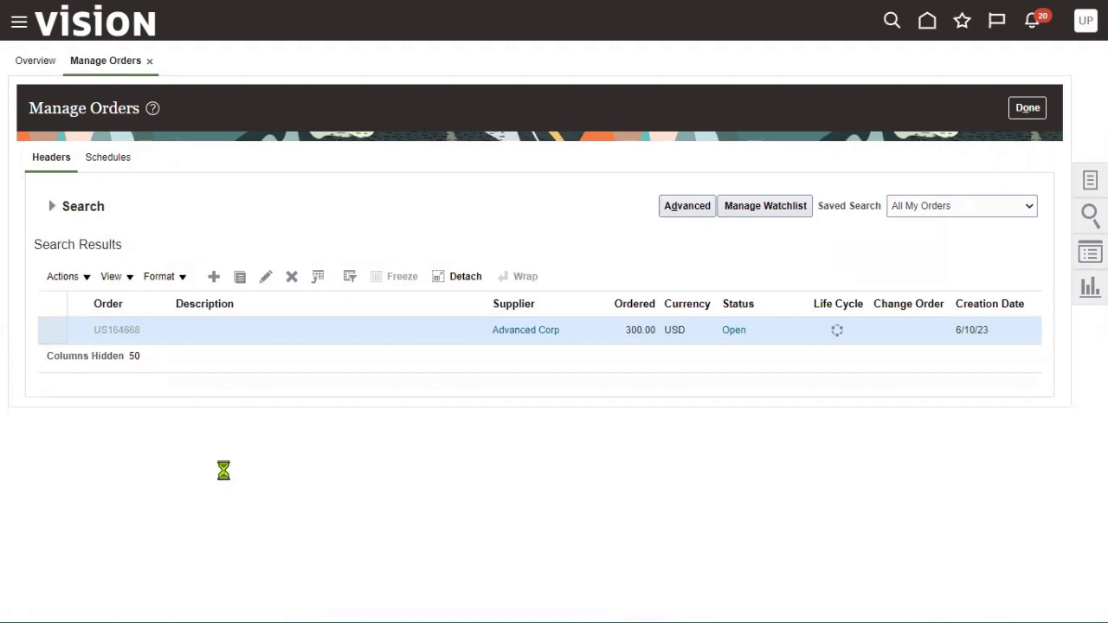
# Show the purchase order's schedules and add the Organization column to the schedules table
pyautogui.scroll(-5, 222, 463)
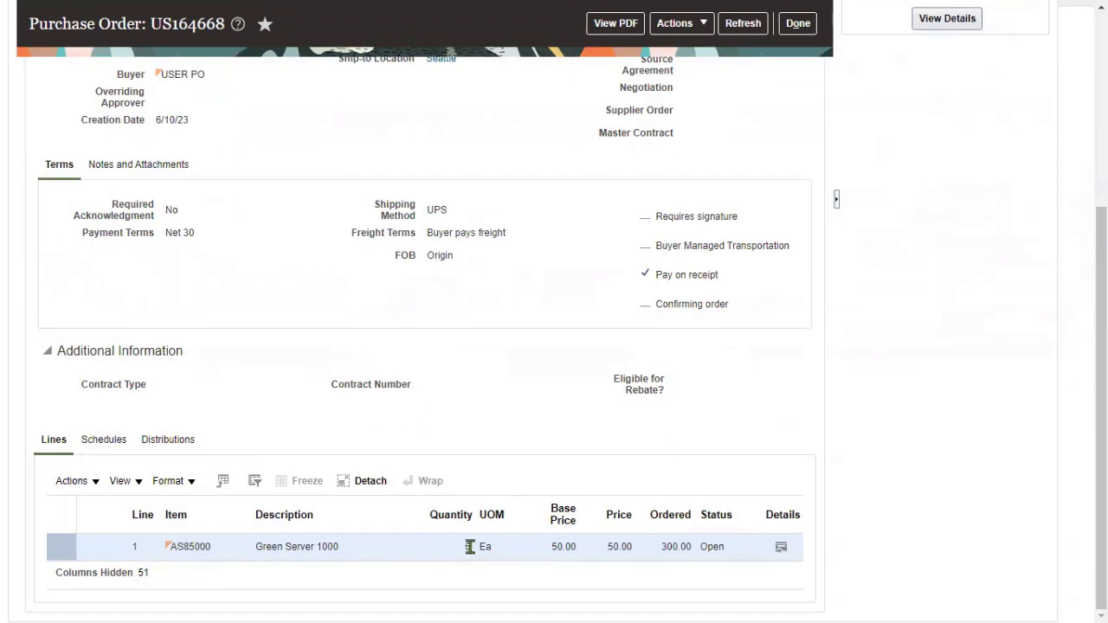
pyautogui.click(145, 438)
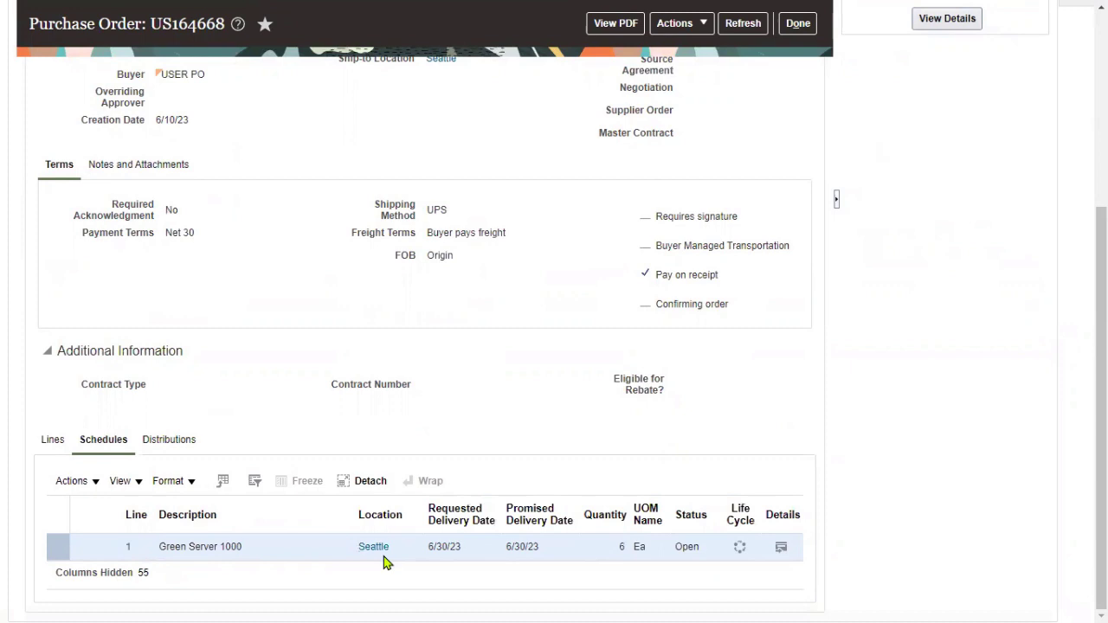
pyautogui.click(126, 482)
pyautogui.moveTo(165, 327)
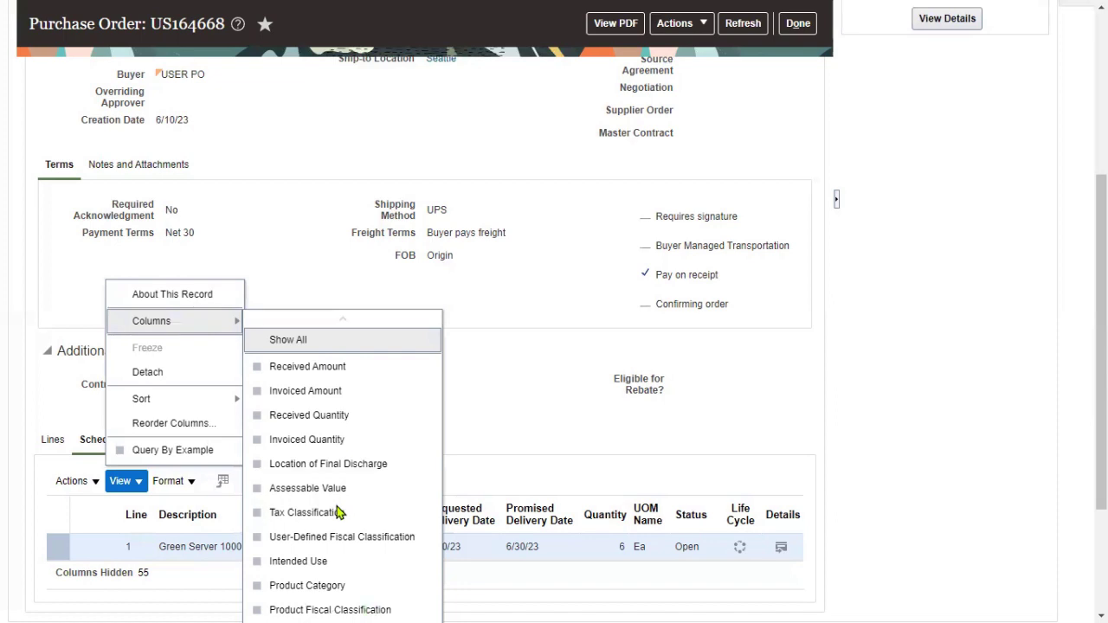
pyautogui.scroll(-1, 350, 533)
pyautogui.scroll(-3, 364, 558)
pyautogui.scroll(-3, 364, 554)
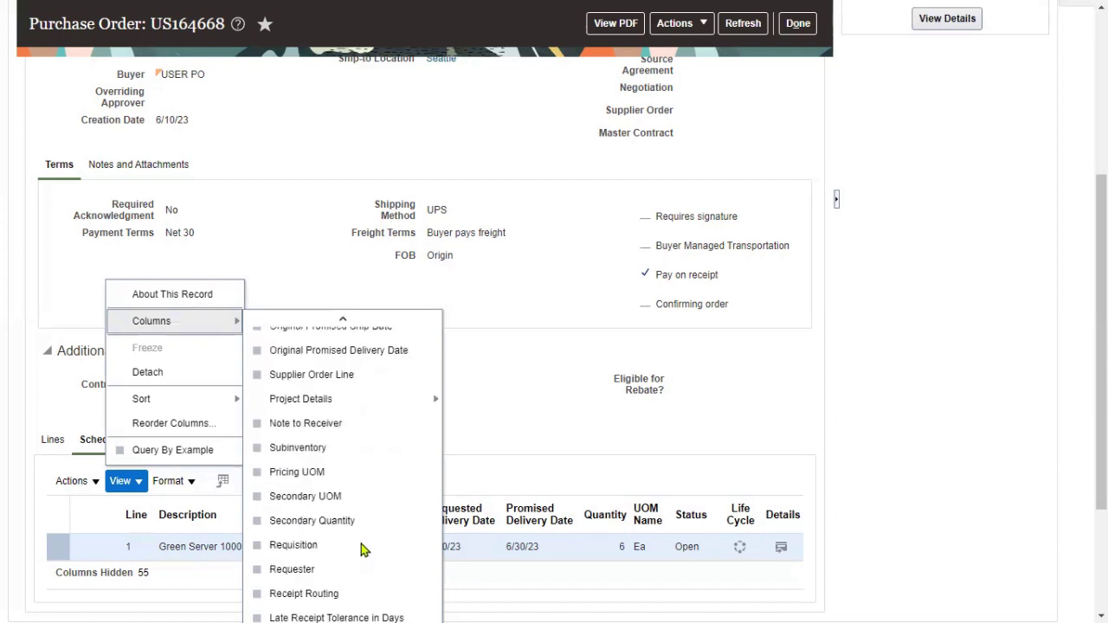
pyautogui.scroll(-2, 362, 531)
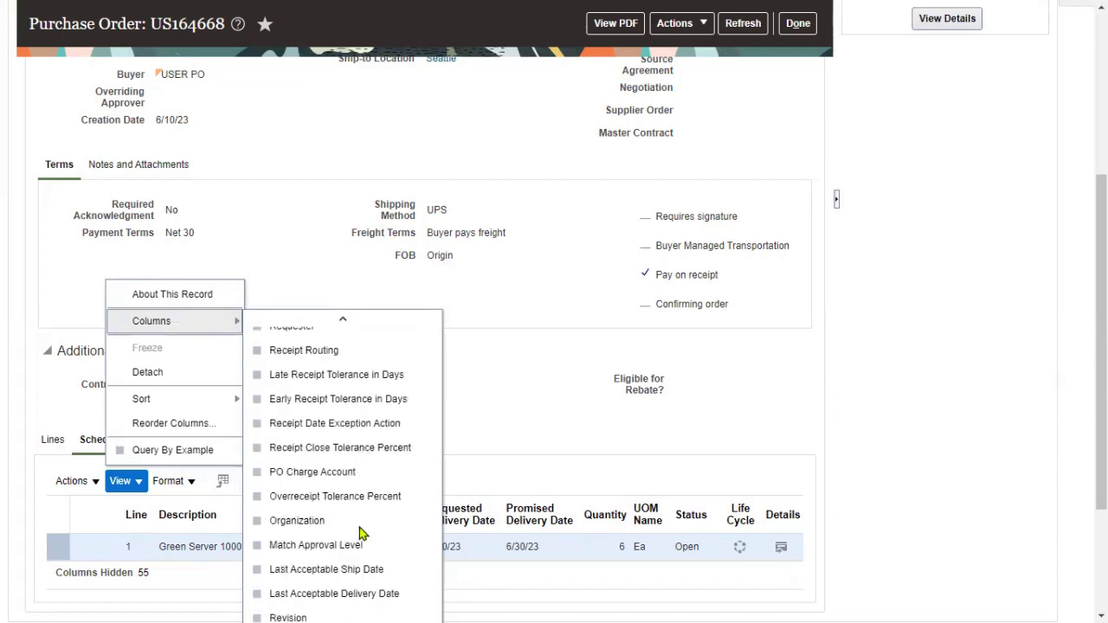
pyautogui.scroll(-1, 362, 532)
pyautogui.scroll(-2, 366, 554)
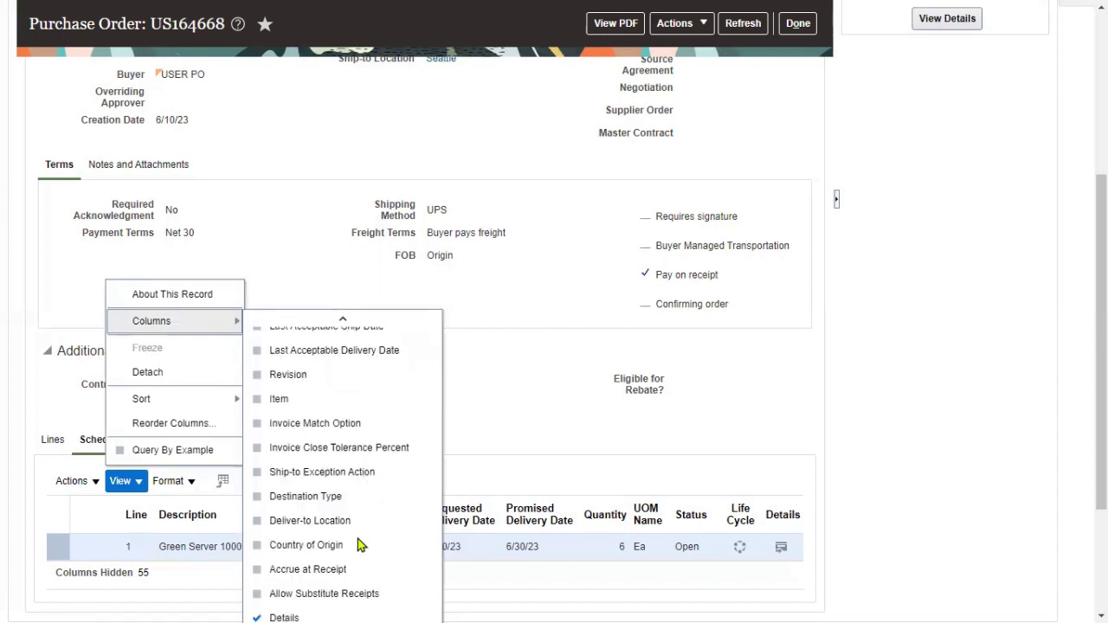
pyautogui.scroll(-1, 359, 529)
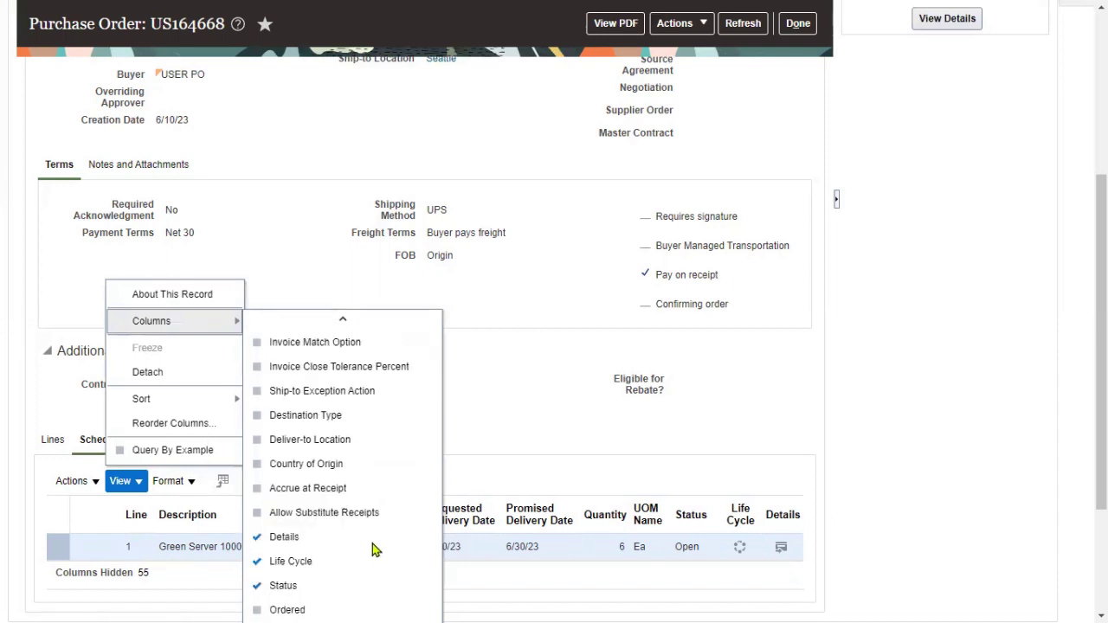
pyautogui.scroll(-2, 373, 543)
pyautogui.scroll(4, 369, 520)
pyautogui.scroll(3, 366, 512)
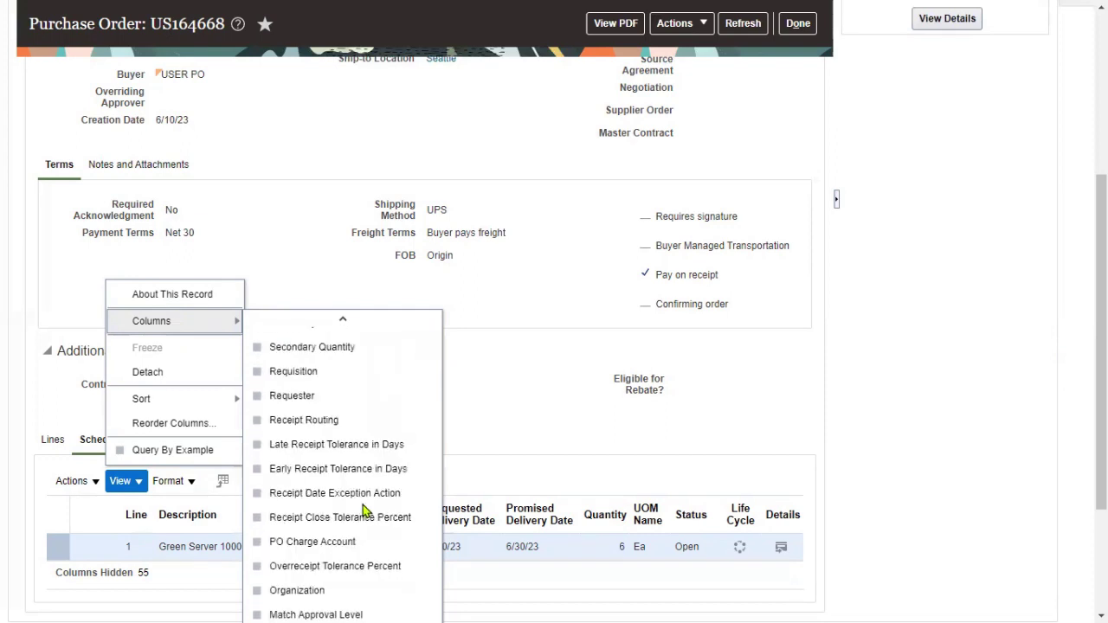
pyautogui.scroll(3, 367, 482)
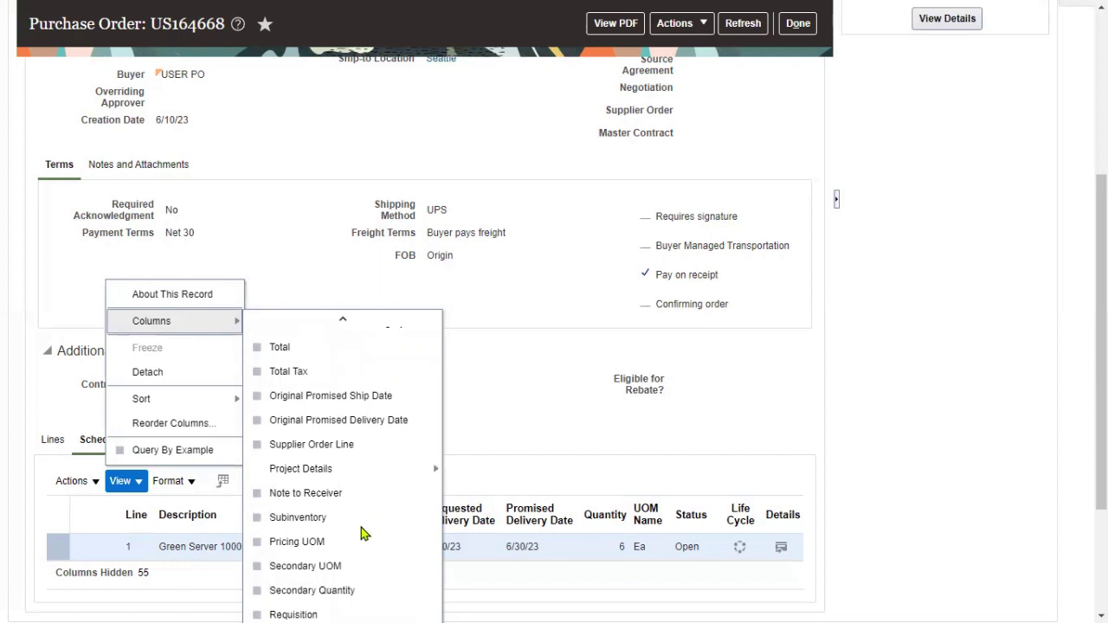
pyautogui.scroll(3, 333, 492)
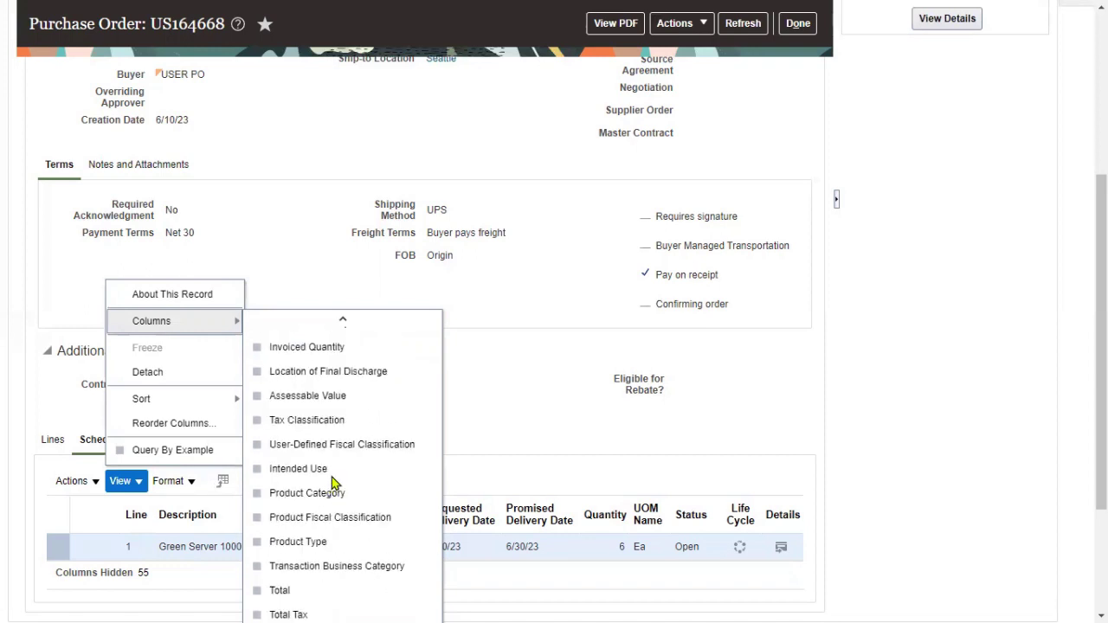
pyautogui.scroll(2, 334, 477)
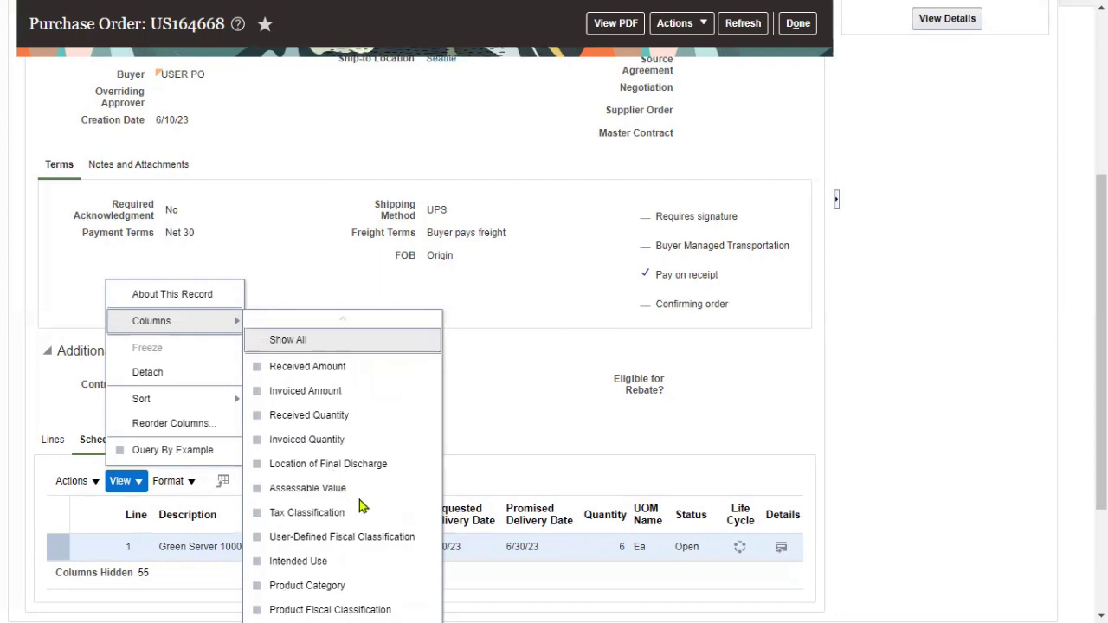
pyautogui.scroll(-4, 361, 508)
pyautogui.scroll(-4, 386, 551)
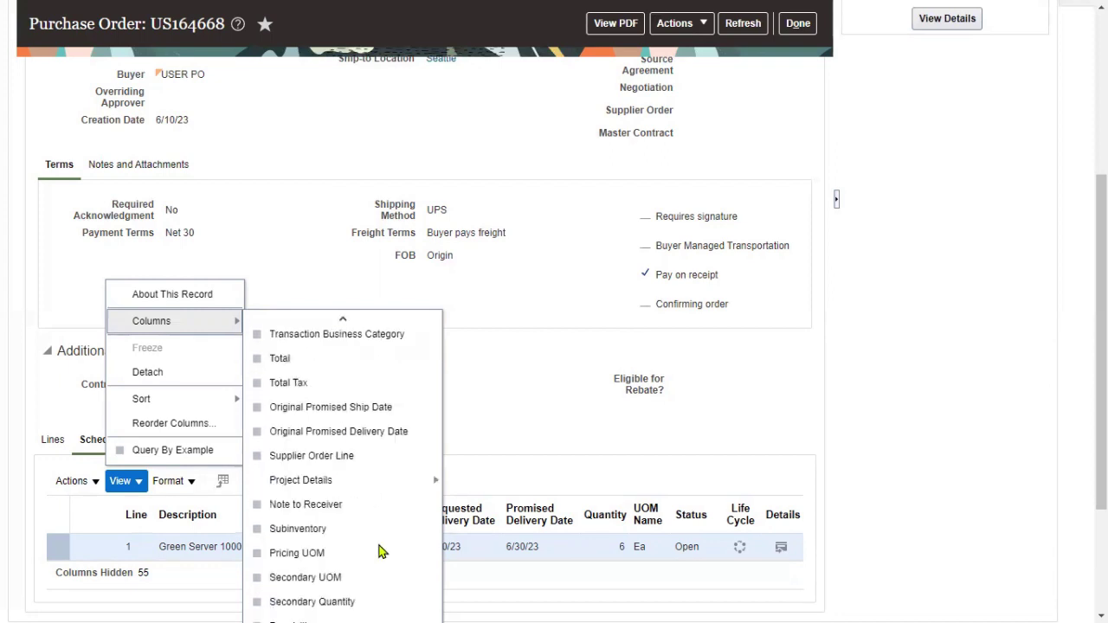
pyautogui.scroll(-3, 387, 550)
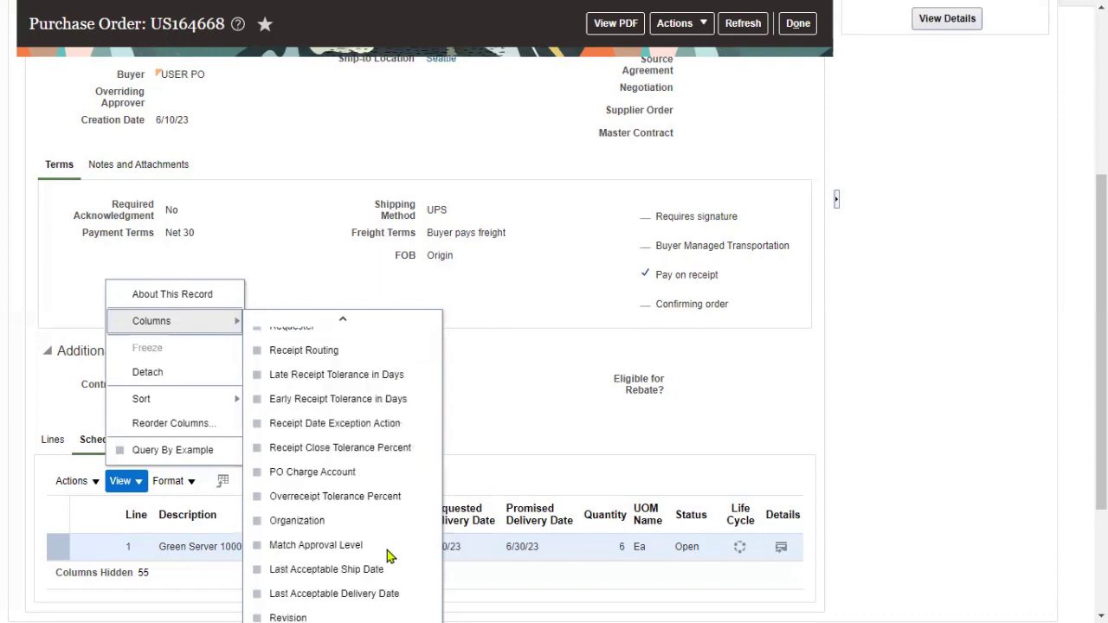
pyautogui.click(362, 521)
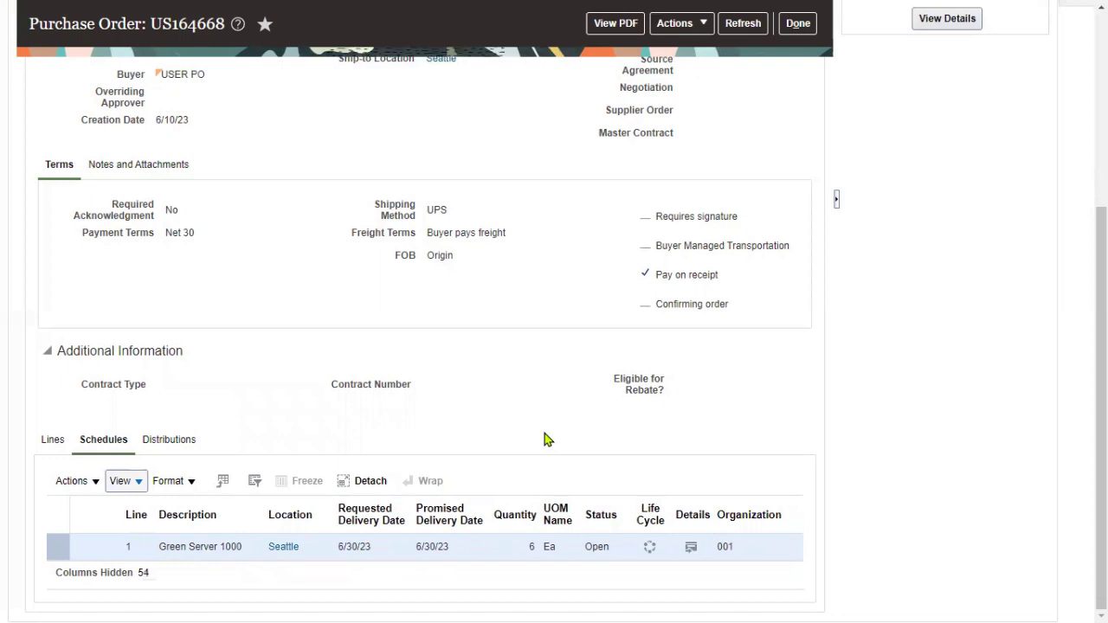
pyautogui.click(732, 547)
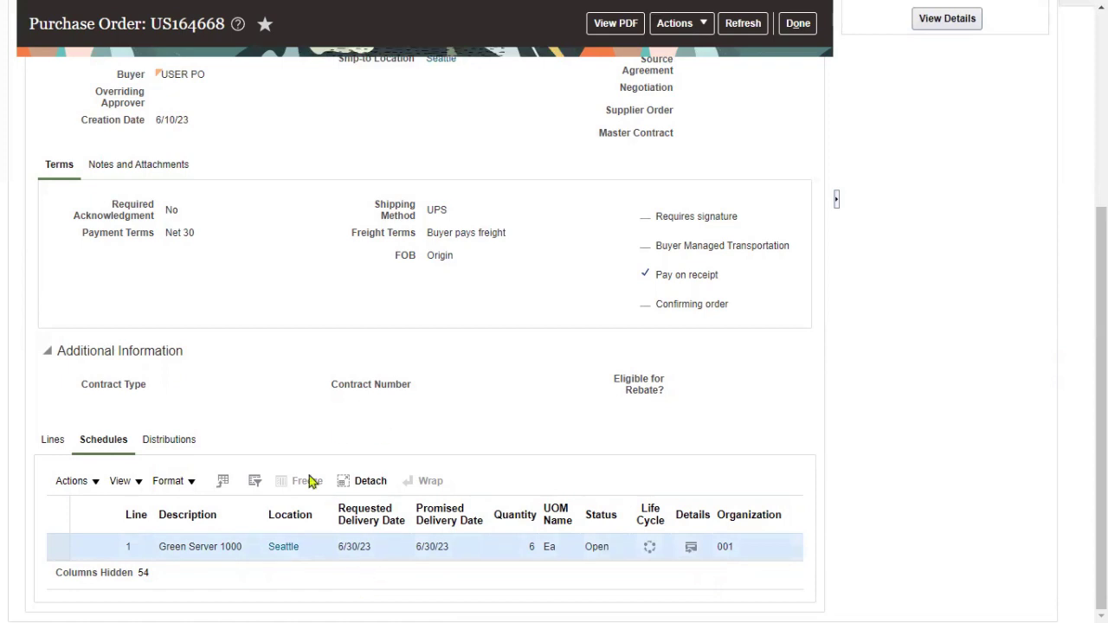
# Switch to Inventory Management, show the Inventory tasks and open Manage Item Quantities
pyautogui.scroll(5, 346, 479)
pyautogui.click(19, 22)
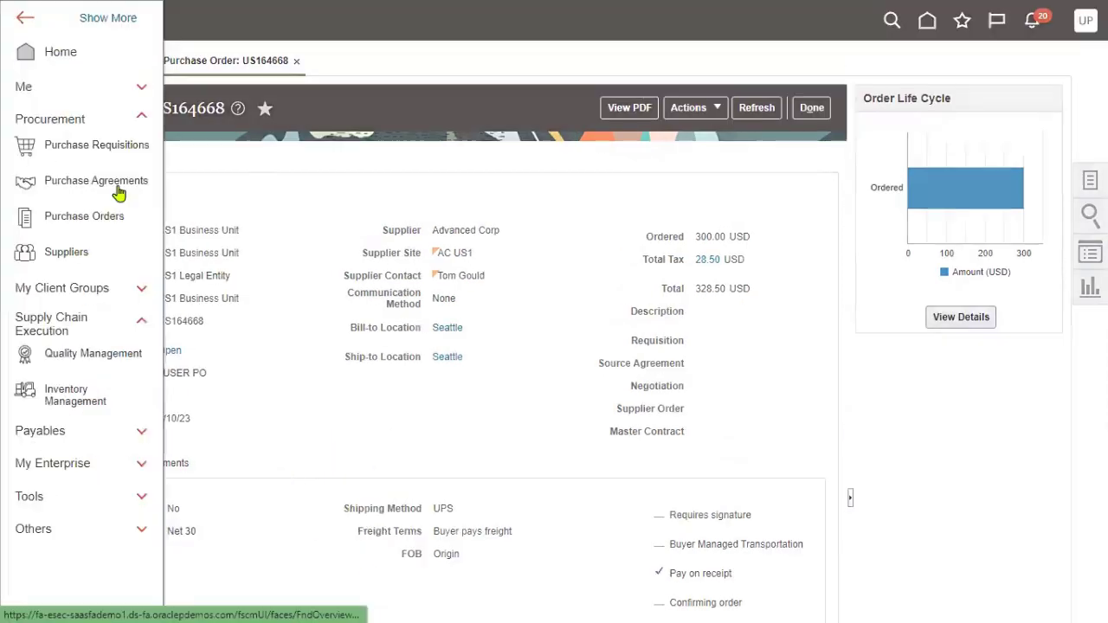
pyautogui.click(80, 405)
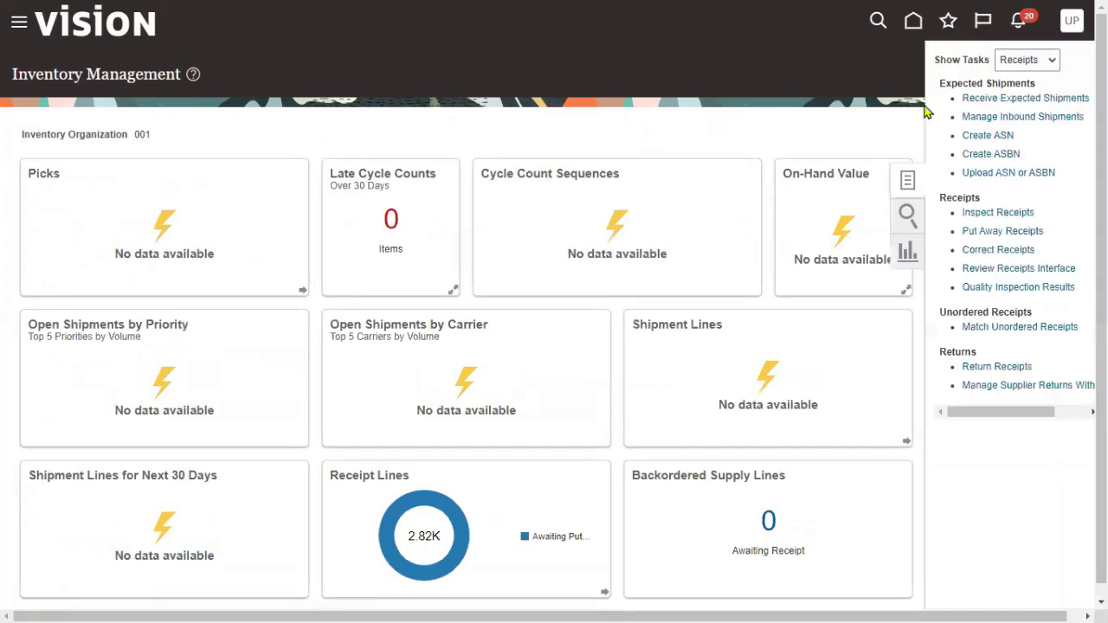
pyautogui.click(1026, 60)
pyautogui.click(1020, 78)
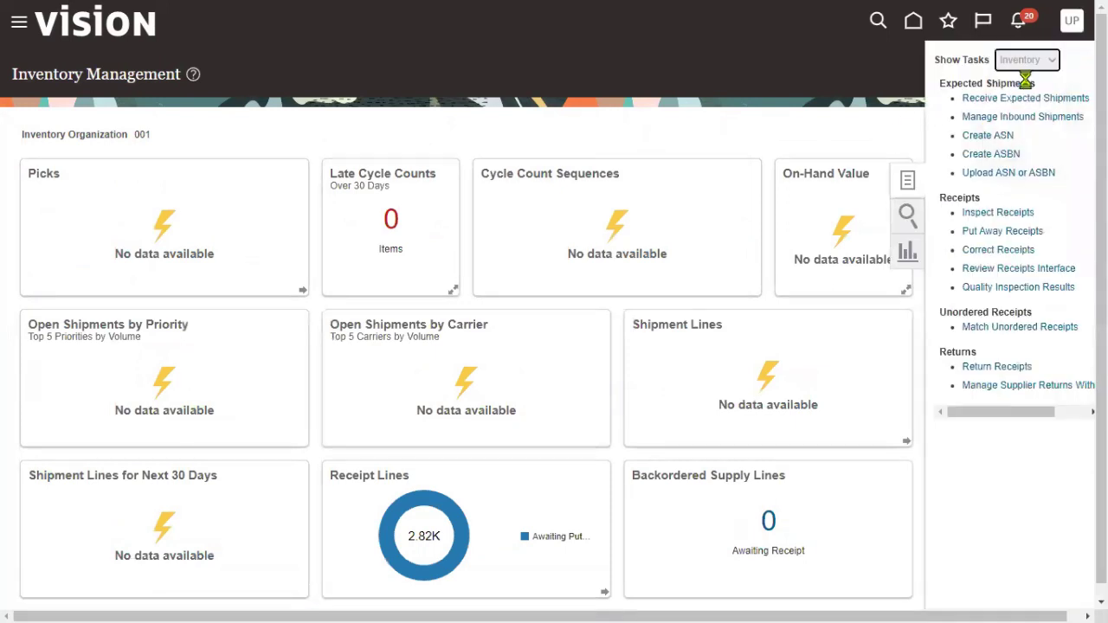
pyautogui.click(979, 101)
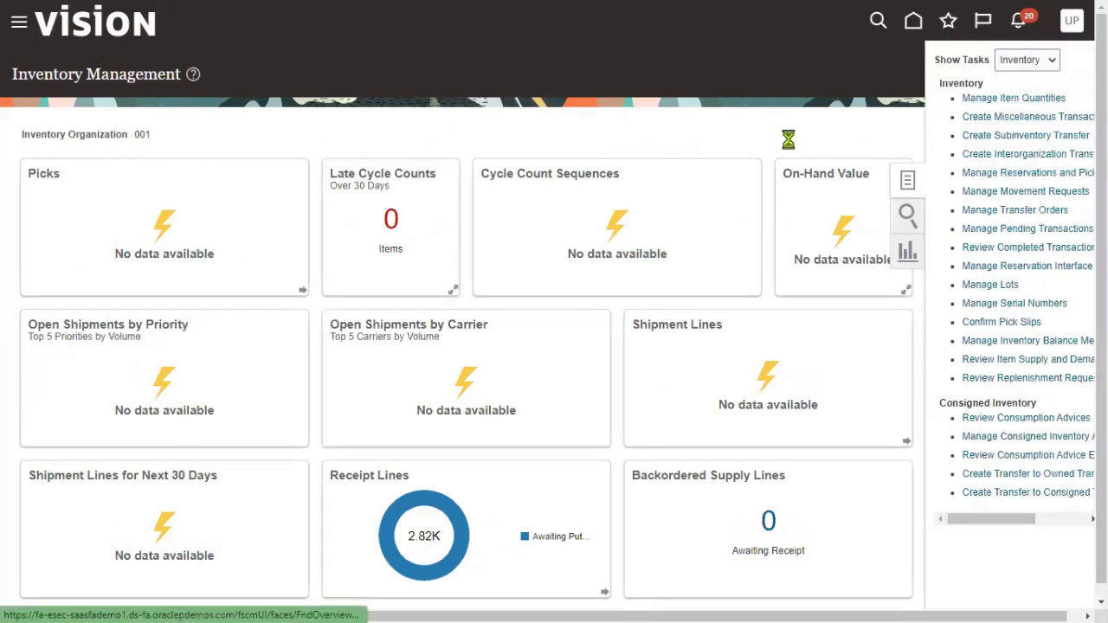
# Search the on-hand quantities for item AS85000, Green Server 1000 test, in organization 001
pyautogui.click(196, 191)
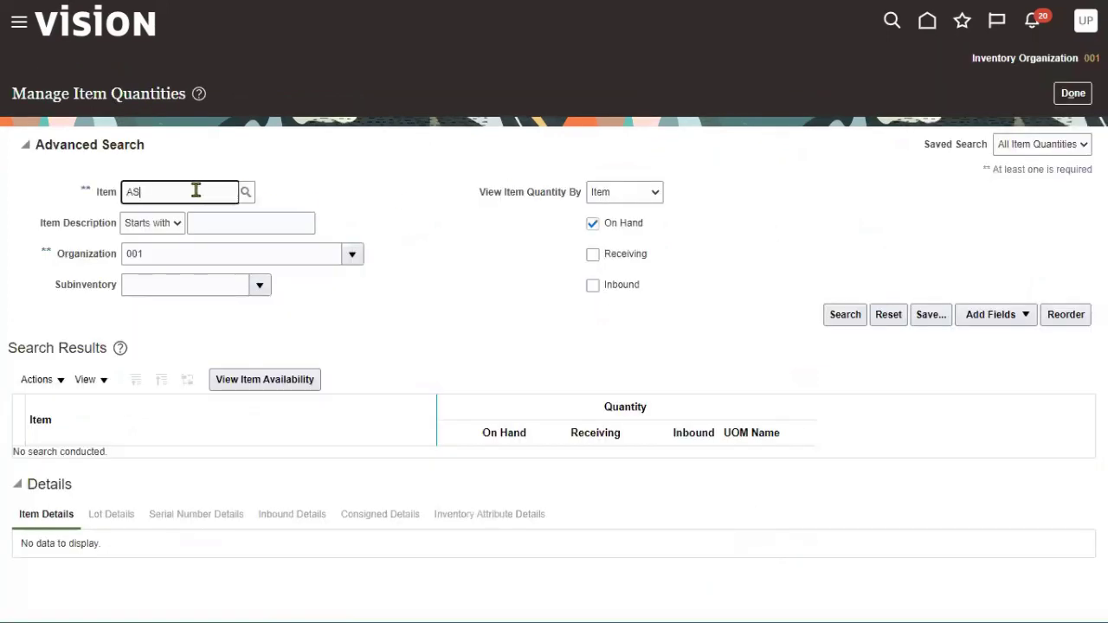
pyautogui.write('AS85000')
pyautogui.click(517, 262)
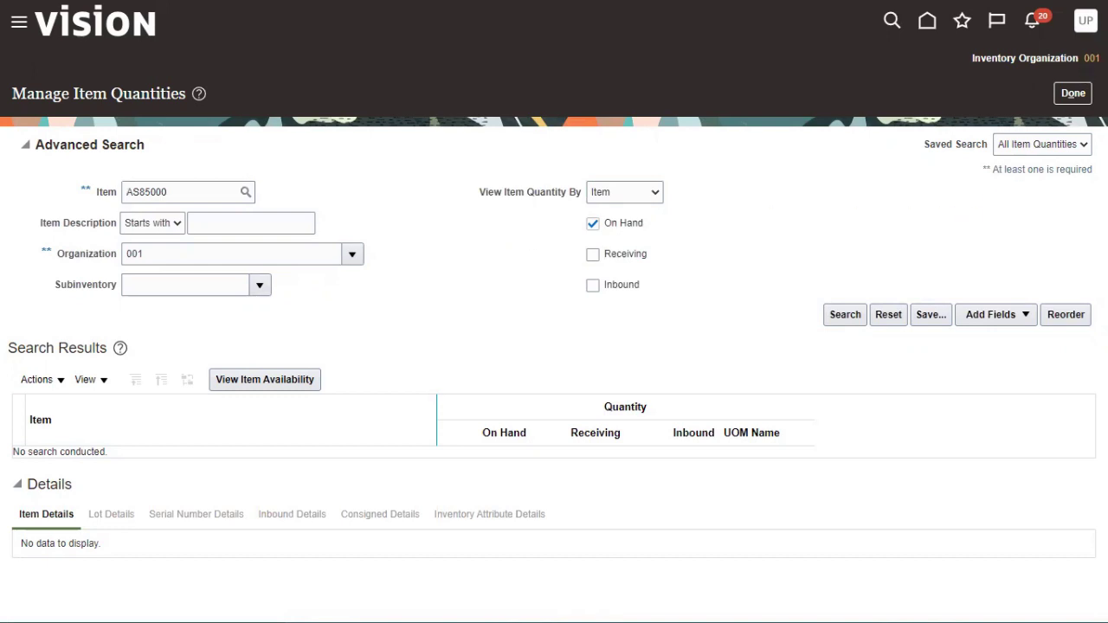
pyautogui.write('Green Server 1000 test')
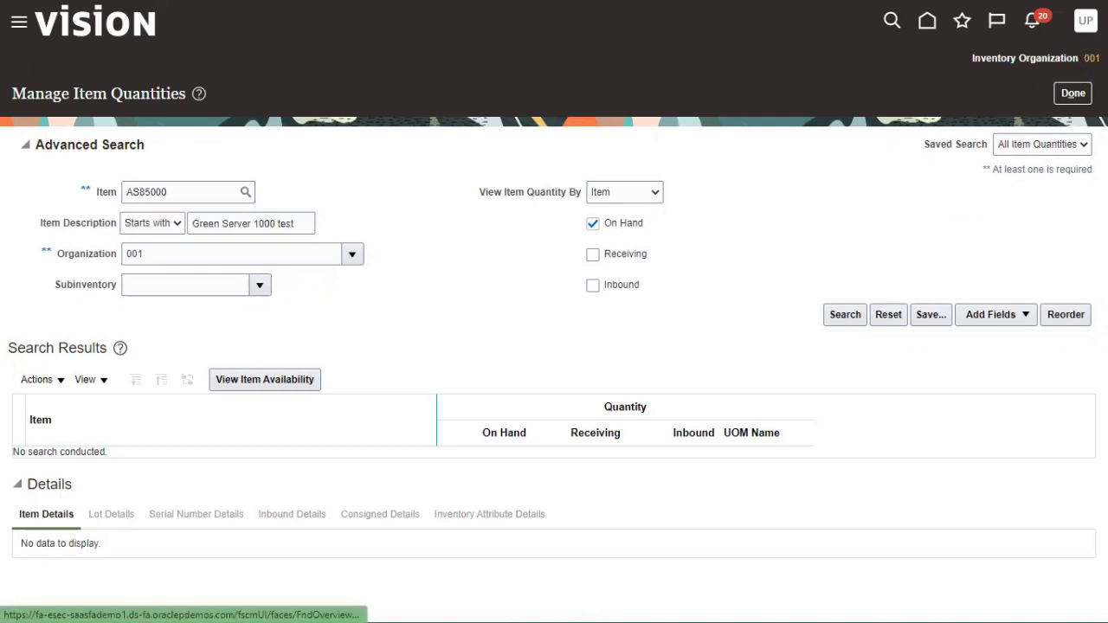
pyautogui.click(847, 317)
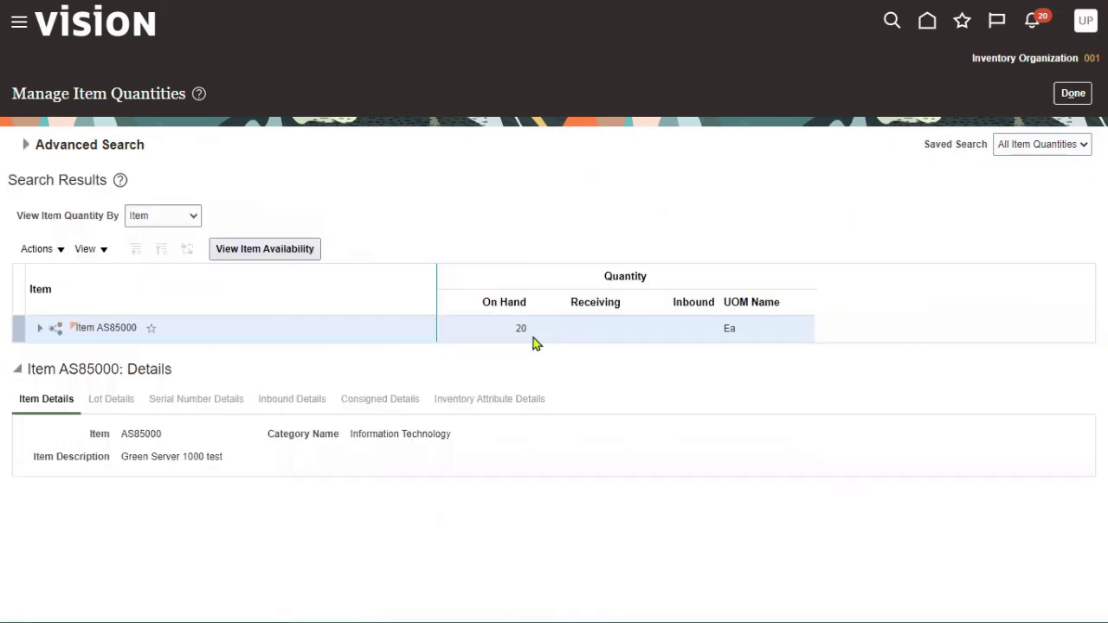
# Expand item AS85000 through organization 001 to check its on-hand quantity by subinventory, and close the item quantities page
pyautogui.click(40, 331)
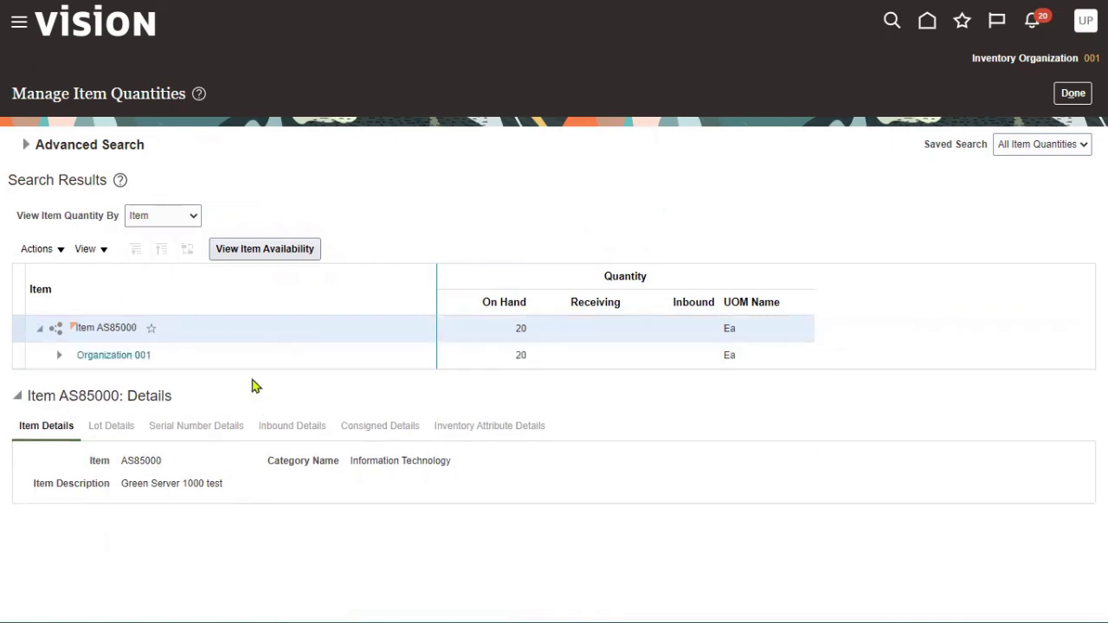
pyautogui.click(58, 355)
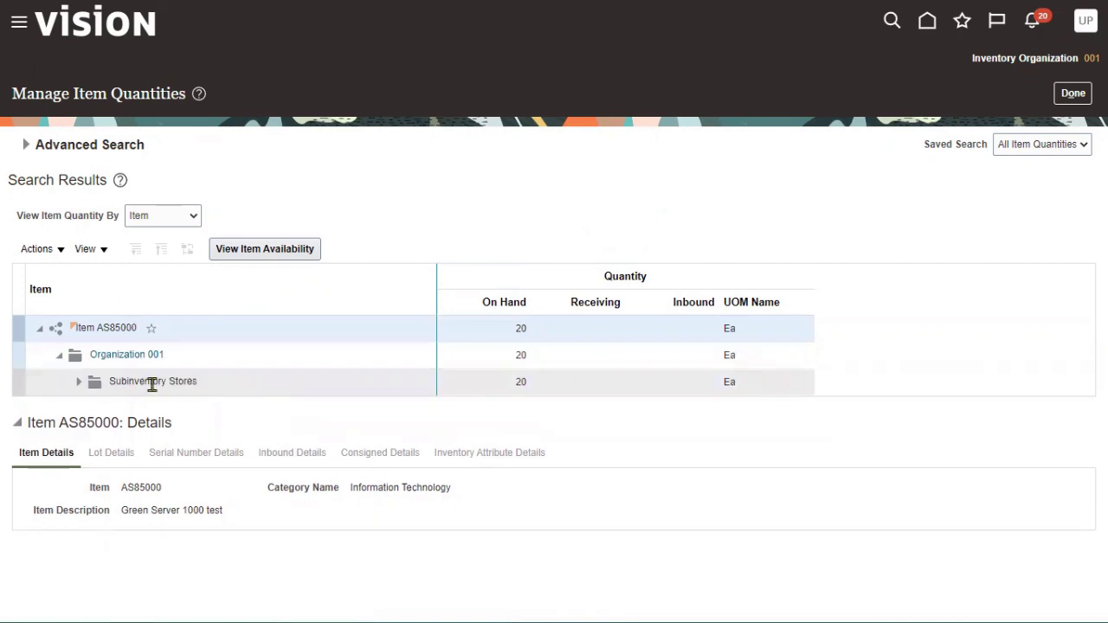
pyautogui.click(1073, 92)
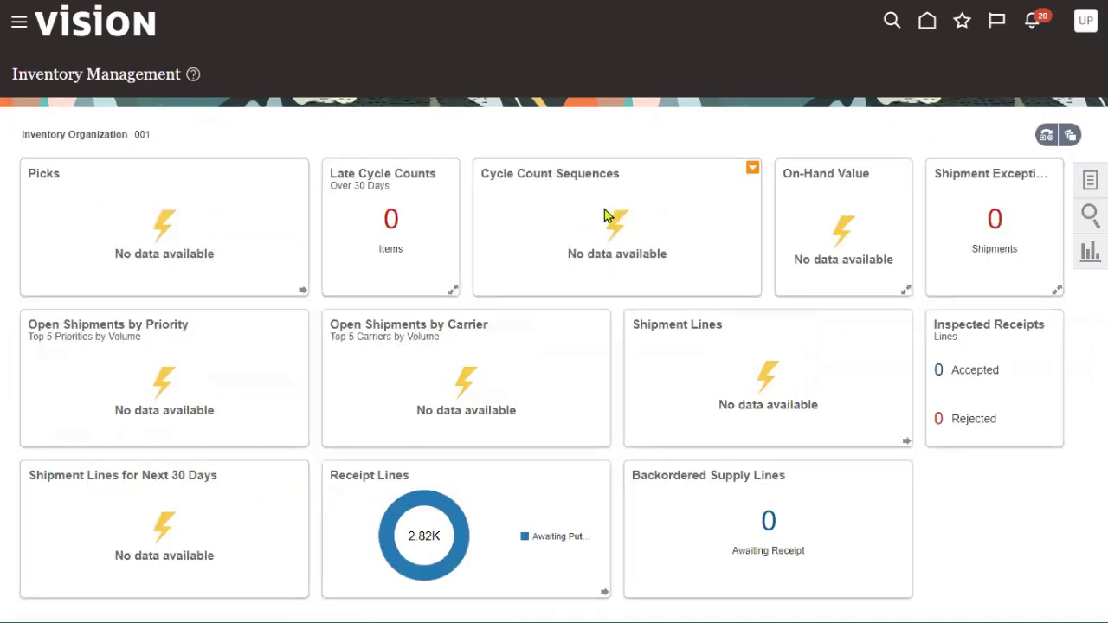
# Show the Receipts tasks in Inventory Management and open Receive Expected Shipments
pyautogui.click(1090, 179)
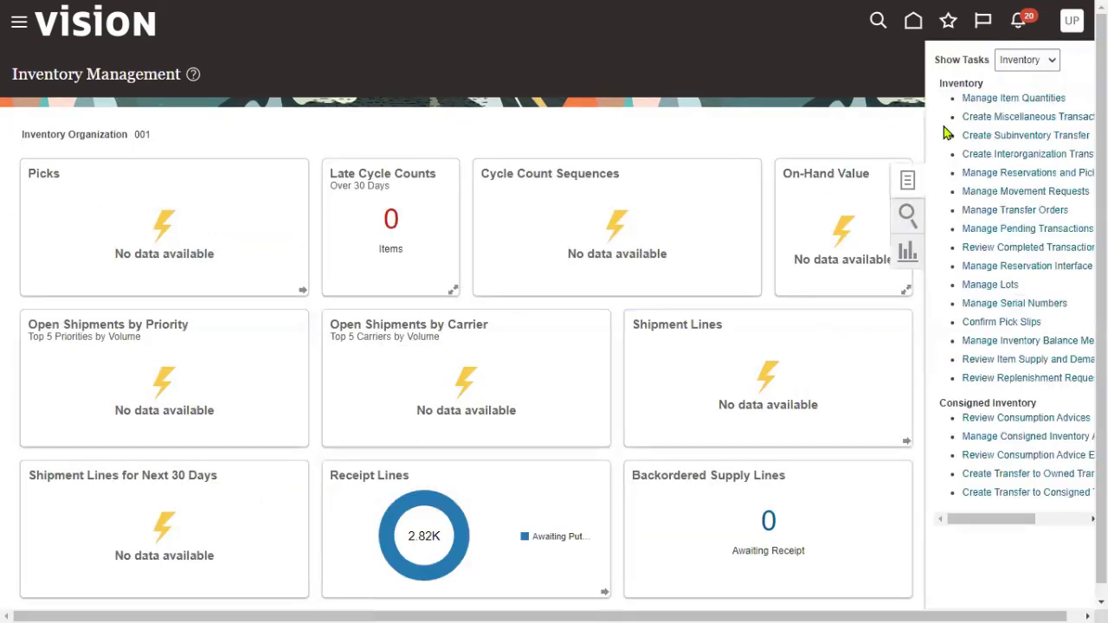
pyautogui.click(1027, 61)
pyautogui.click(1013, 127)
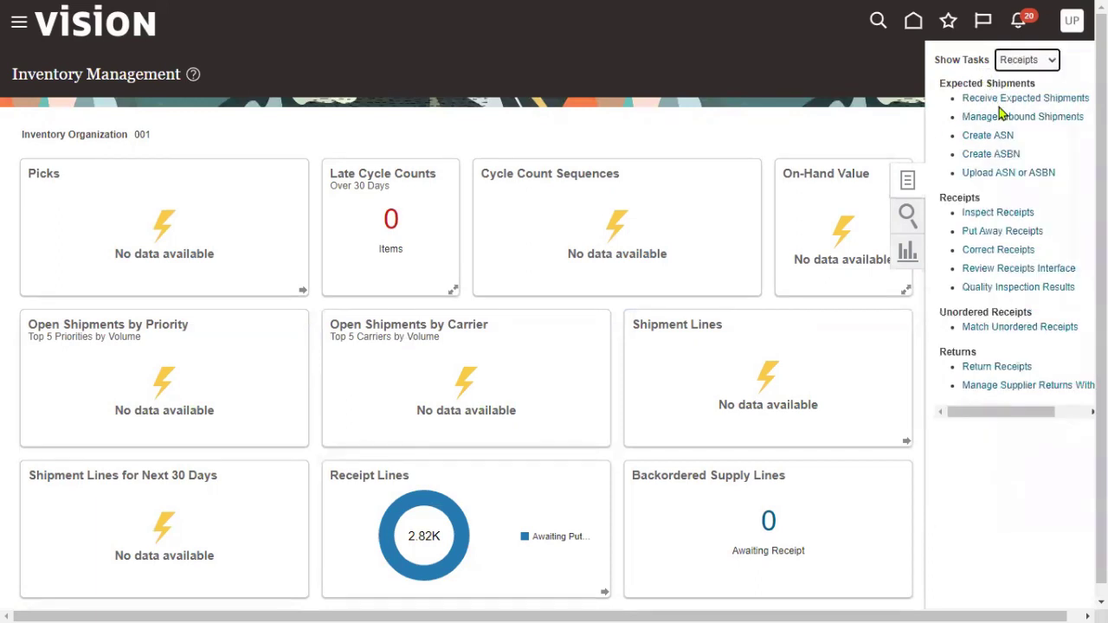
pyautogui.click(999, 99)
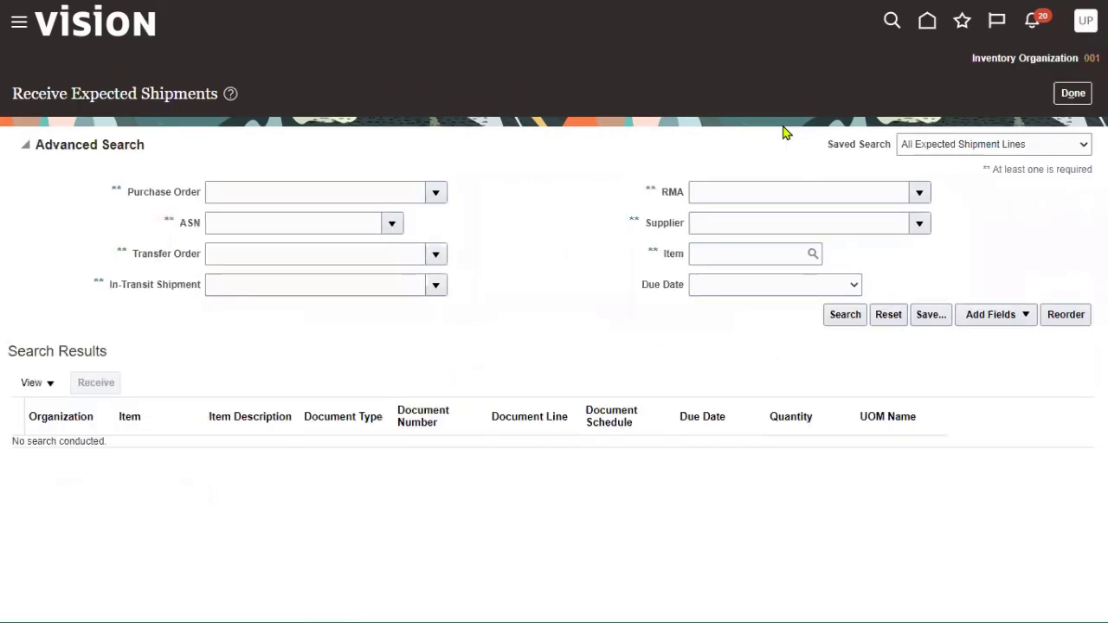
# Search the expected shipment lines by pasting the copied purchase order number as the purchase order
pyautogui.click(358, 190)
pyautogui.rightClick(358, 192)
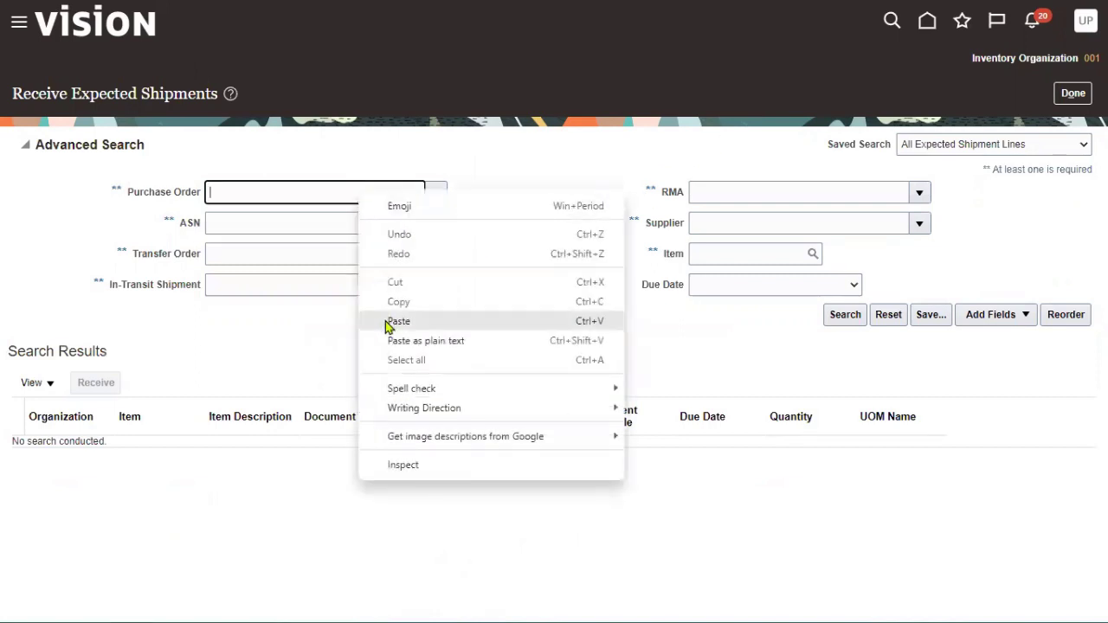
pyautogui.click(387, 321)
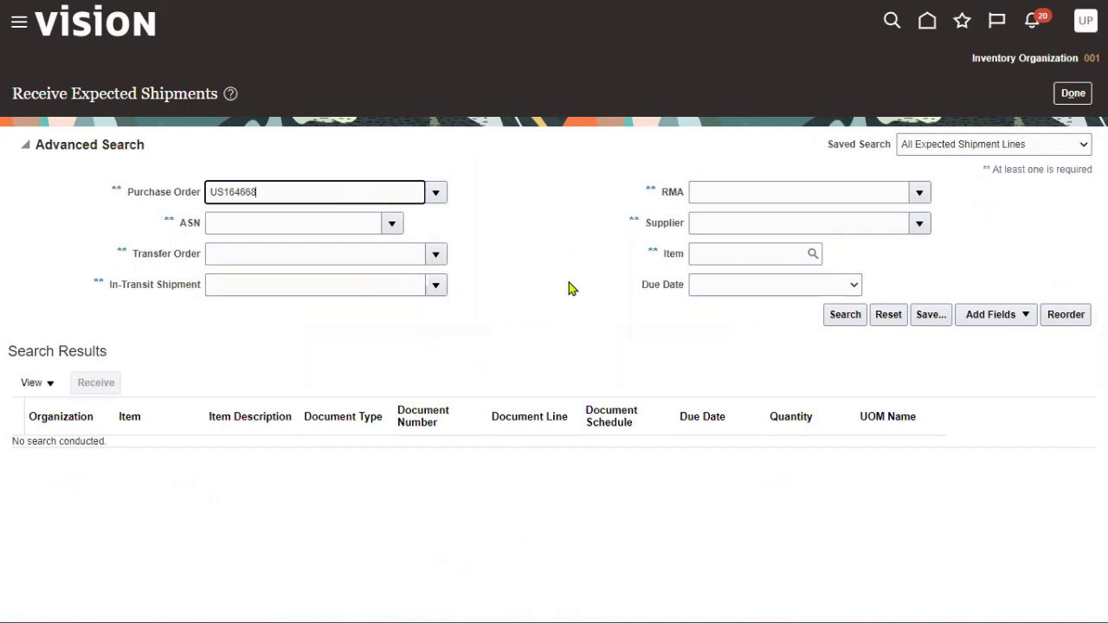
pyautogui.click(836, 317)
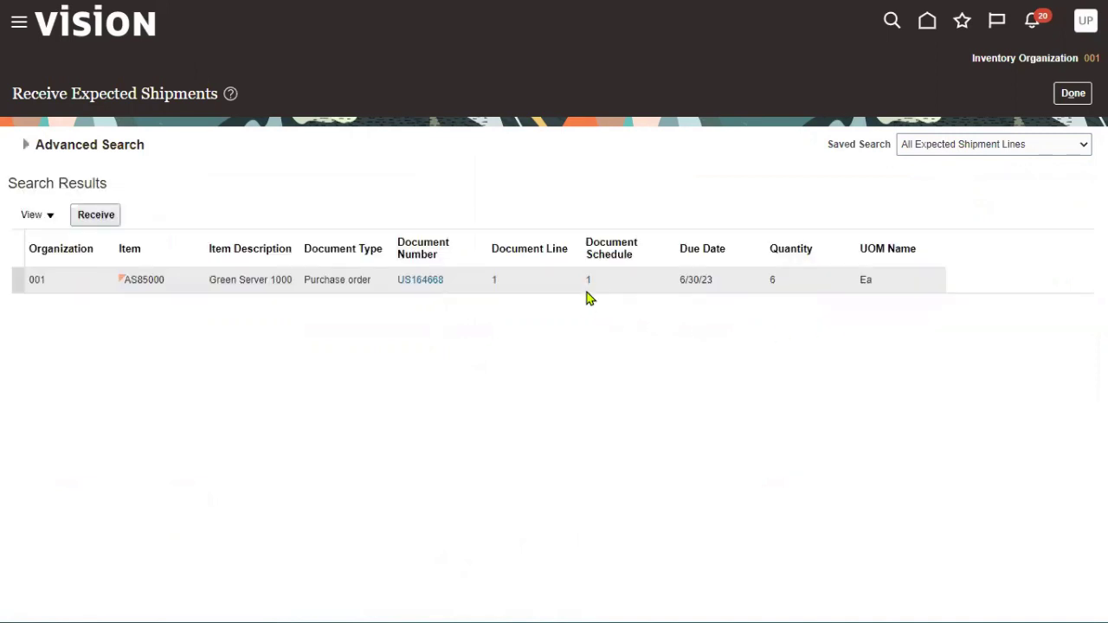
# Start receiving the AS85000 shipment line and fill in its expected receipt quantity of 6
pyautogui.click(284, 277)
pyautogui.click(99, 218)
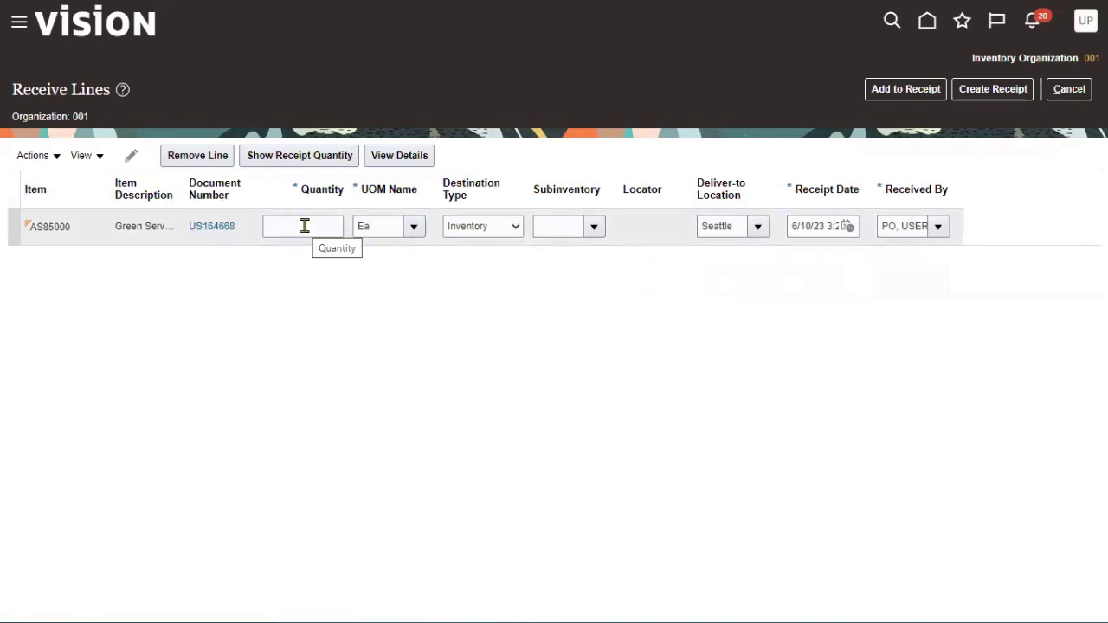
pyautogui.click(309, 162)
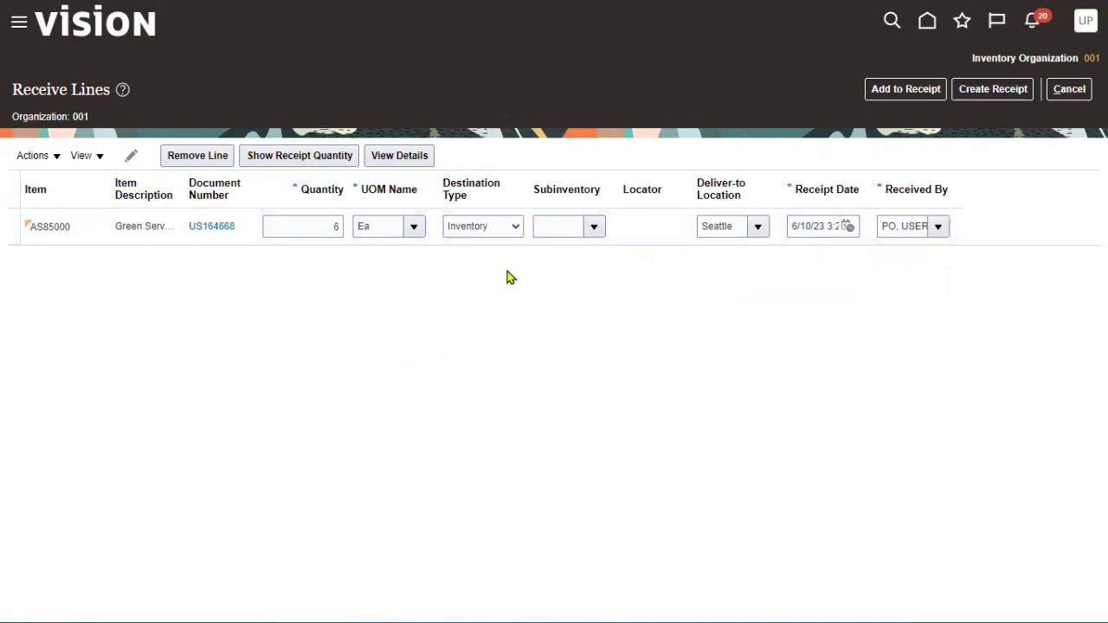
# Set the AS85000 line's subinventory to Stores and start creating a receipt for it
pyautogui.click(594, 226)
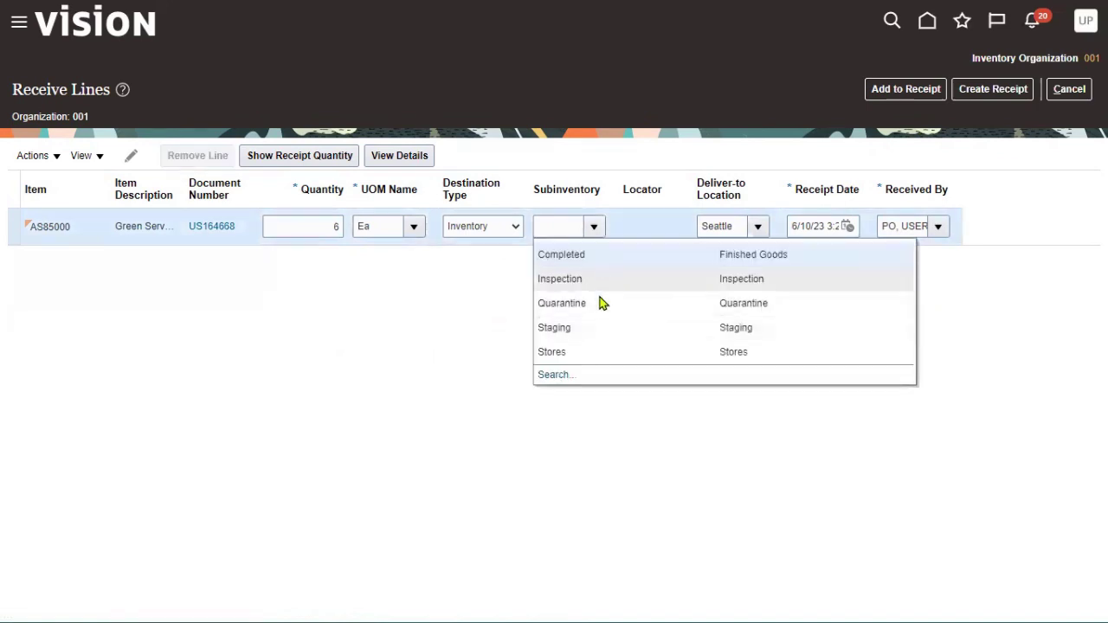
pyautogui.click(578, 349)
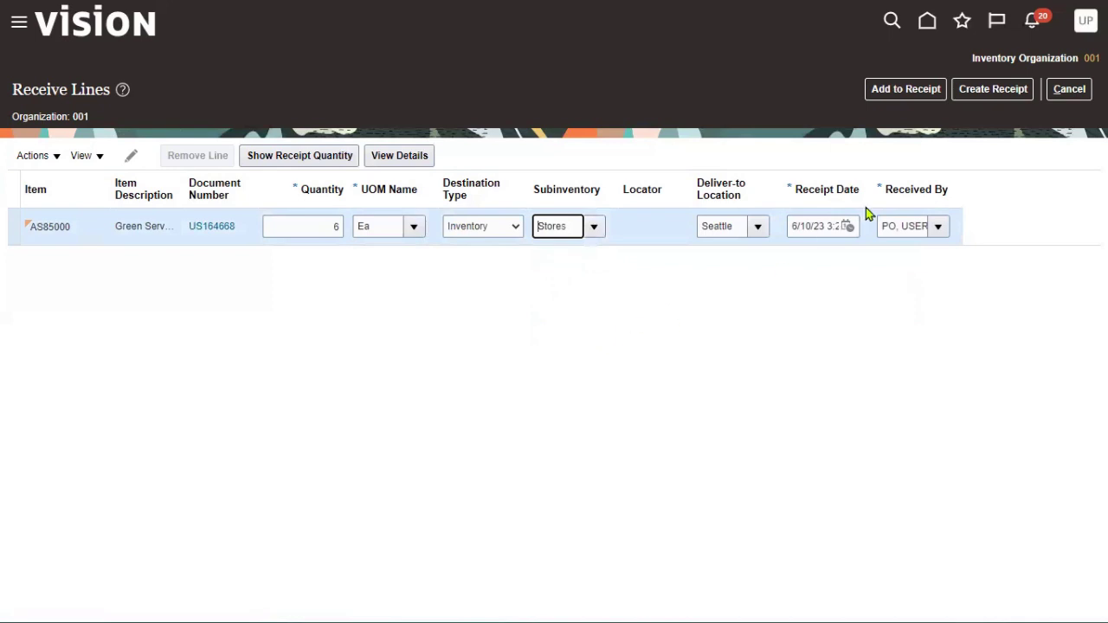
pyautogui.click(993, 89)
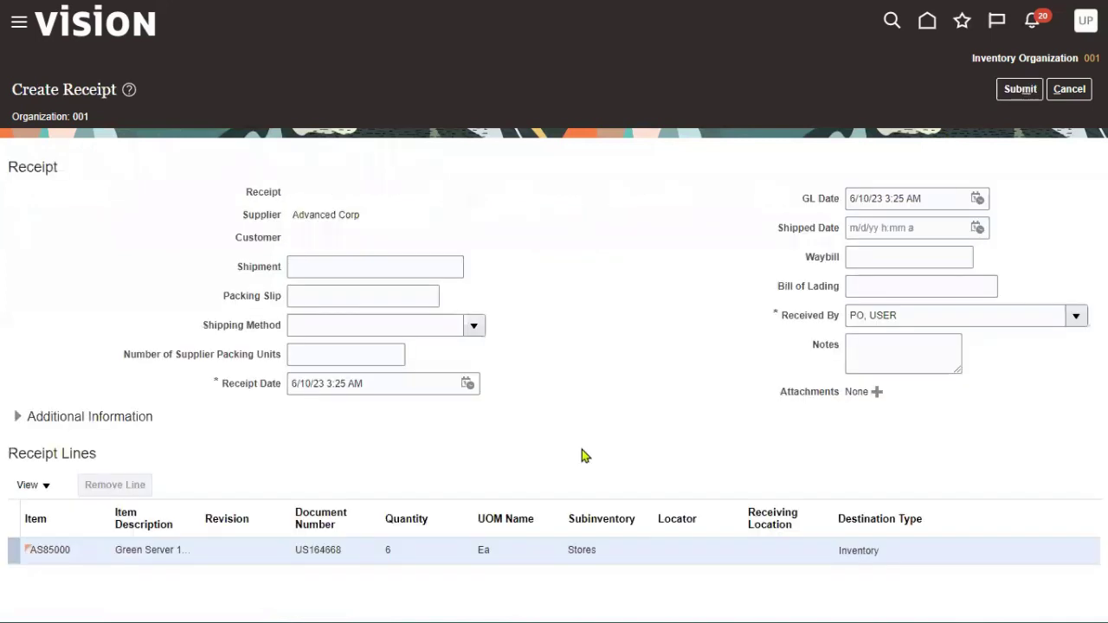
# Submit the receipt, acknowledge the confirmation, and leave the Receive Expected Shipments page
pyautogui.click(1018, 91)
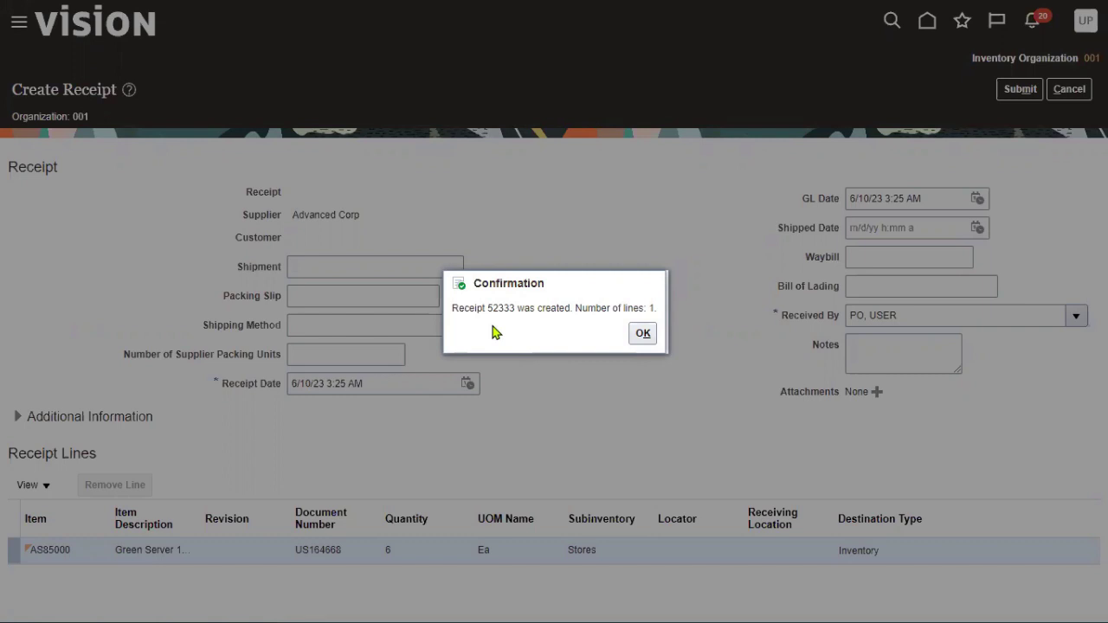
pyautogui.moveTo(649, 308); pyautogui.dragTo(658, 315)
pyautogui.click(642, 335)
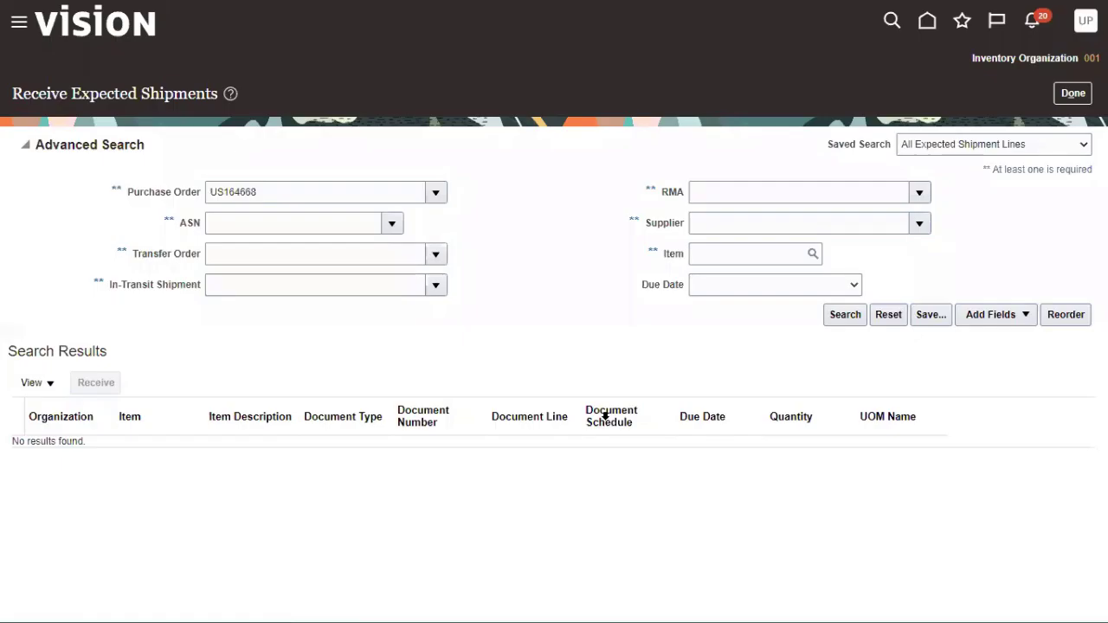
pyautogui.click(1073, 93)
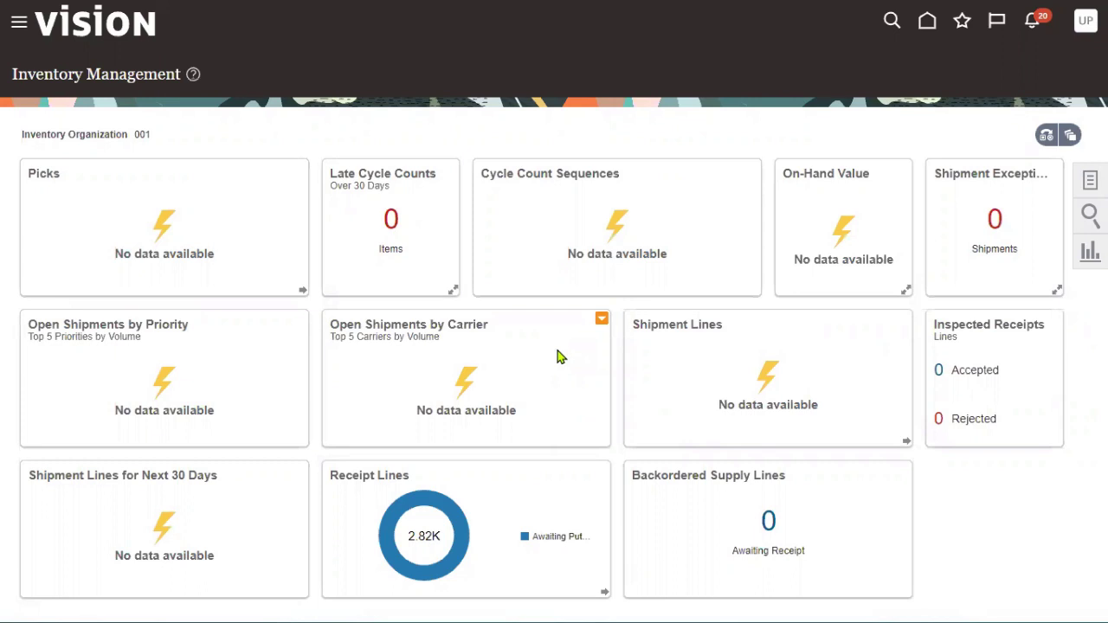
# Show the Inventory tasks in Inventory Management and open Manage Item Quantities
pyautogui.click(1046, 176)
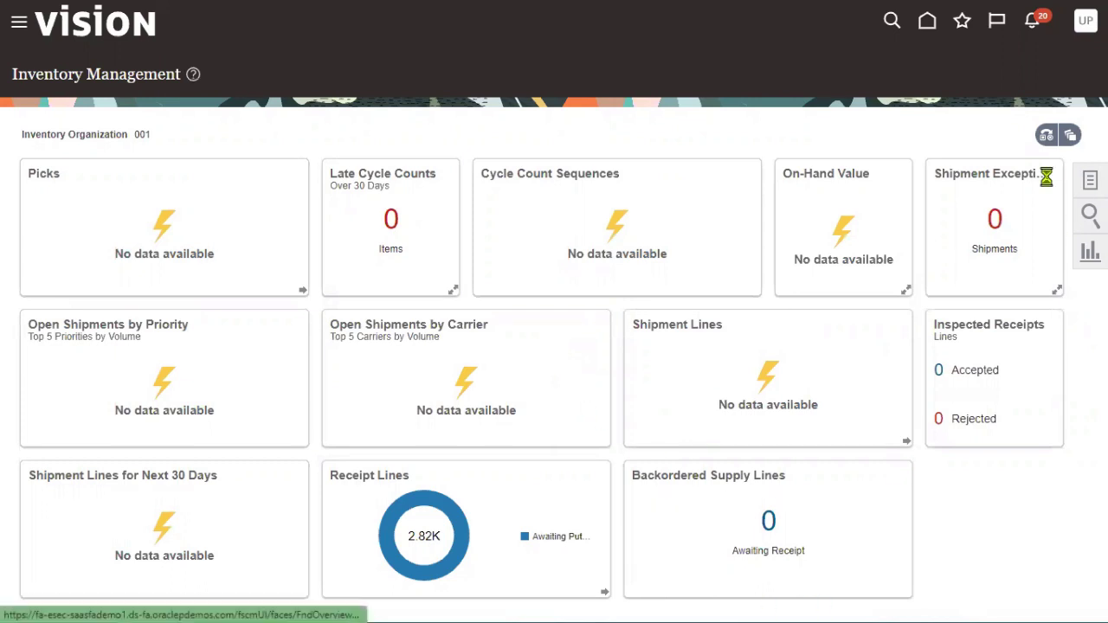
pyautogui.click(1005, 64)
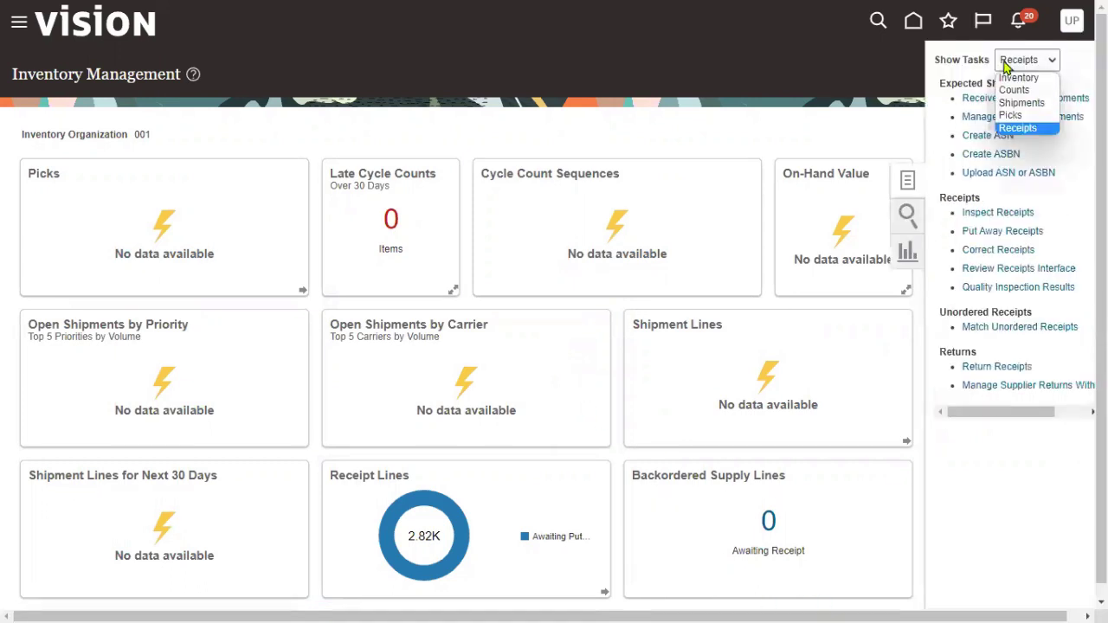
pyautogui.click(1015, 79)
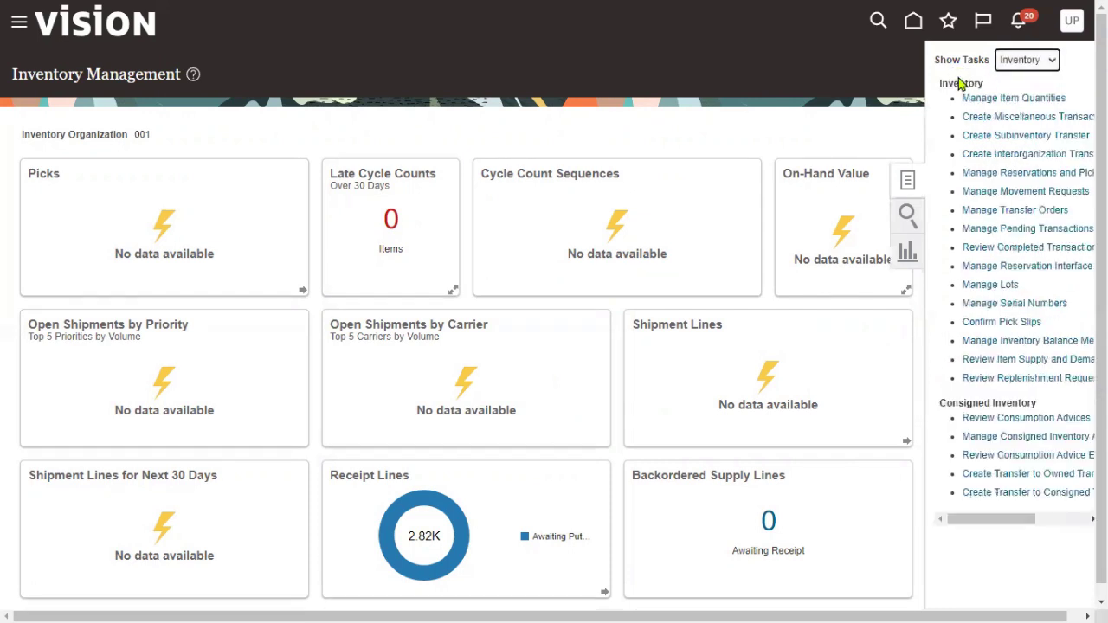
pyautogui.click(1008, 100)
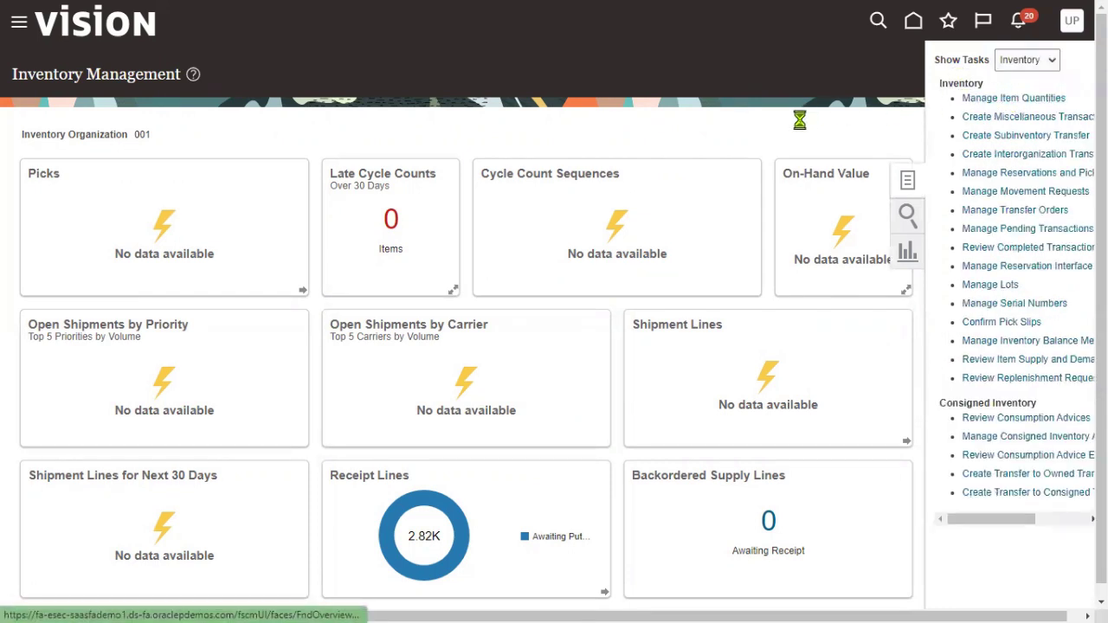
pyautogui.click(128, 190)
pyautogui.rightClick(132, 191)
pyautogui.click(172, 316)
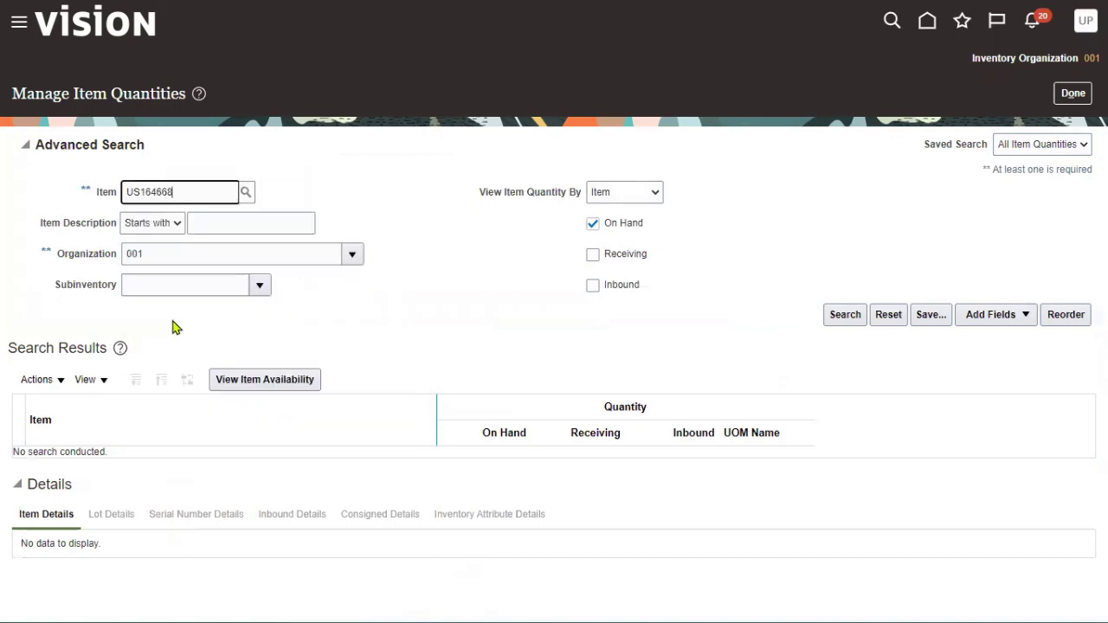
# Search the item quantities for item AS85000 and select its Organization 001 row to check the on-hand quantity
pyautogui.moveTo(173, 195); pyautogui.dragTo(2, 192)
pyautogui.hotkey('ctrl', 'c')
pyautogui.write('AAS')
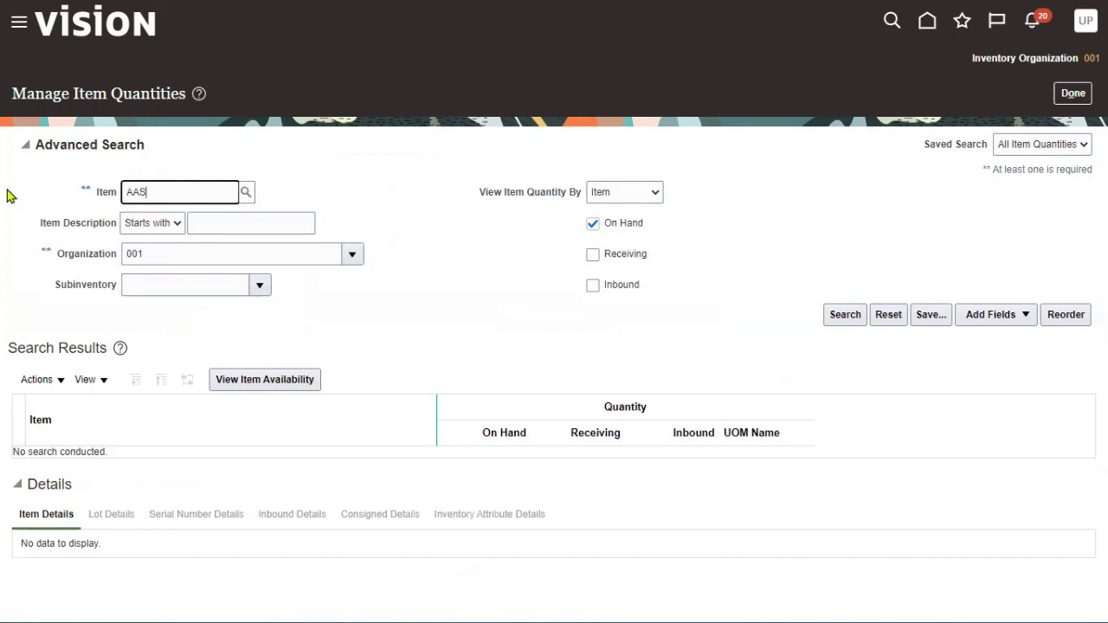
pyautogui.press('BackSpace')
pyautogui.press('BackSpace')
pyautogui.write('S85000')
pyautogui.click(838, 317)
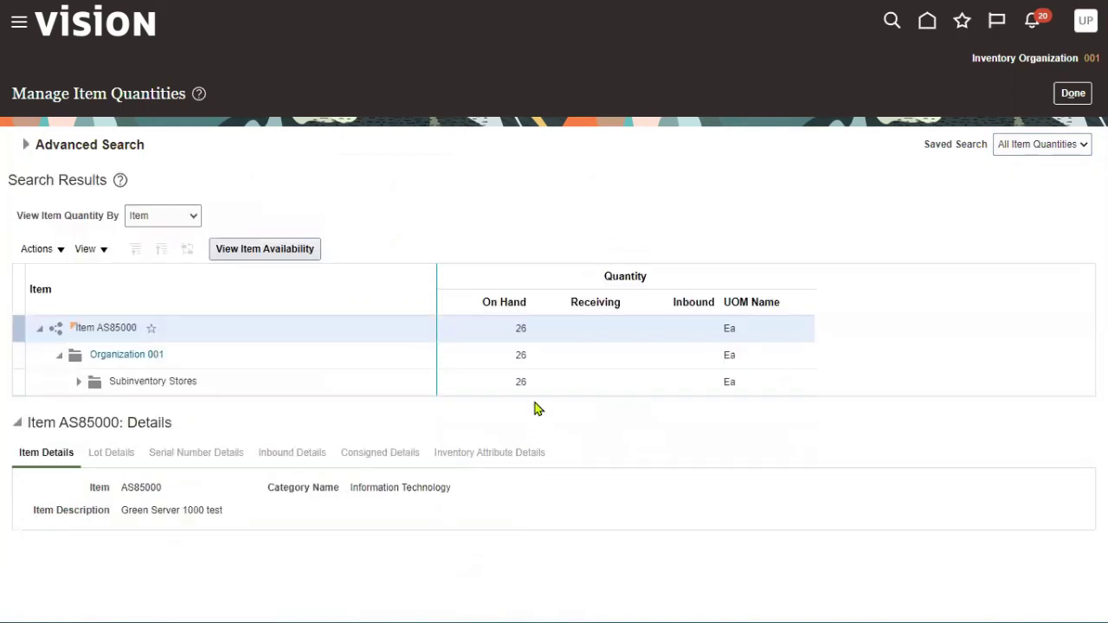
pyautogui.click(532, 362)
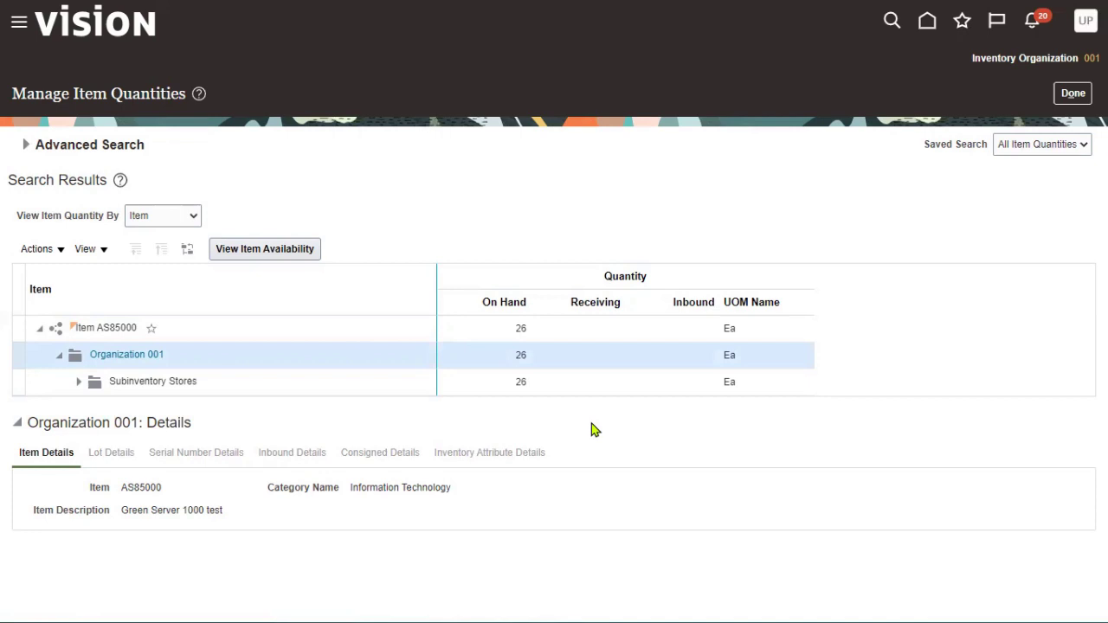
# Go to the Purchase Orders work area and open Manage Orders
pyautogui.click(19, 23)
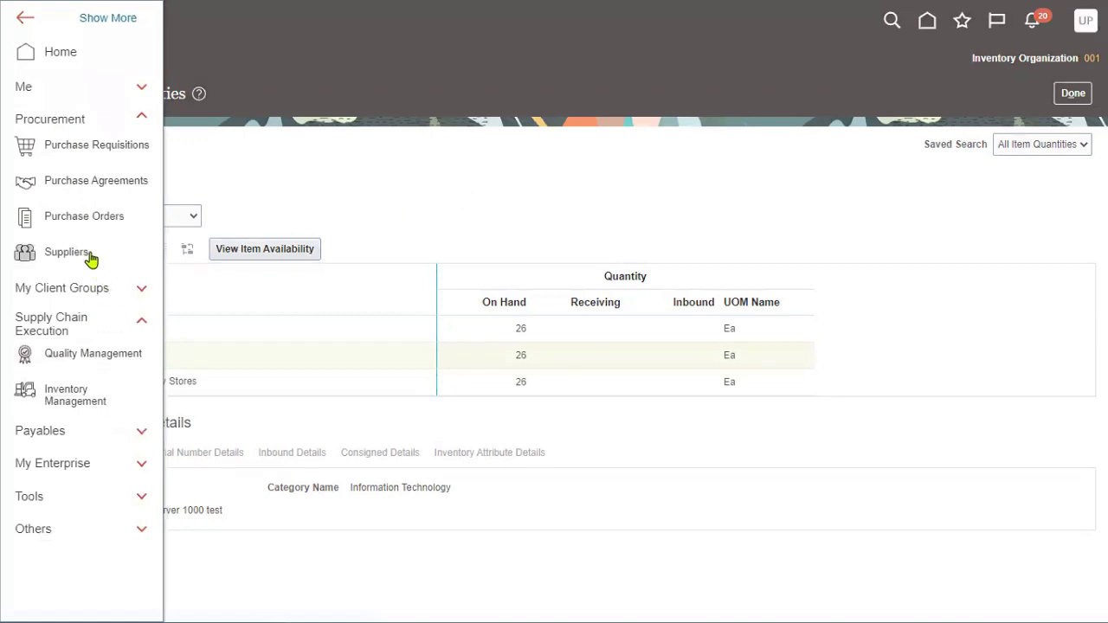
pyautogui.click(87, 216)
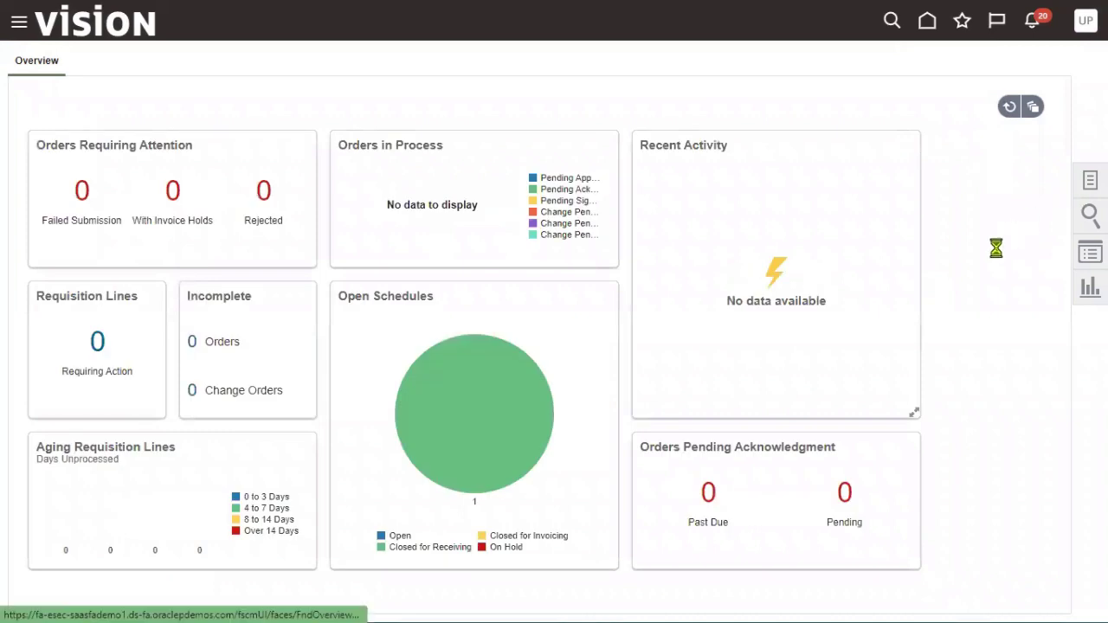
pyautogui.click(995, 152)
# Search the orders by pasting the copied purchase order number as the order
pyautogui.click(350, 252)
pyautogui.click(820, 253)
pyautogui.rightClick(823, 254)
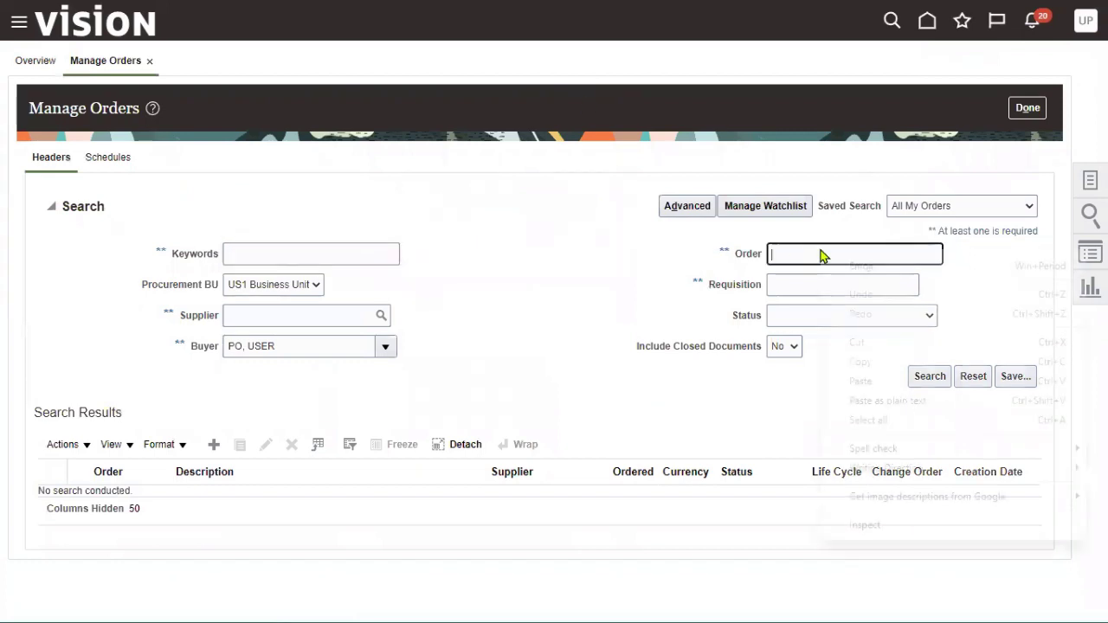
pyautogui.click(849, 373)
pyautogui.click(928, 375)
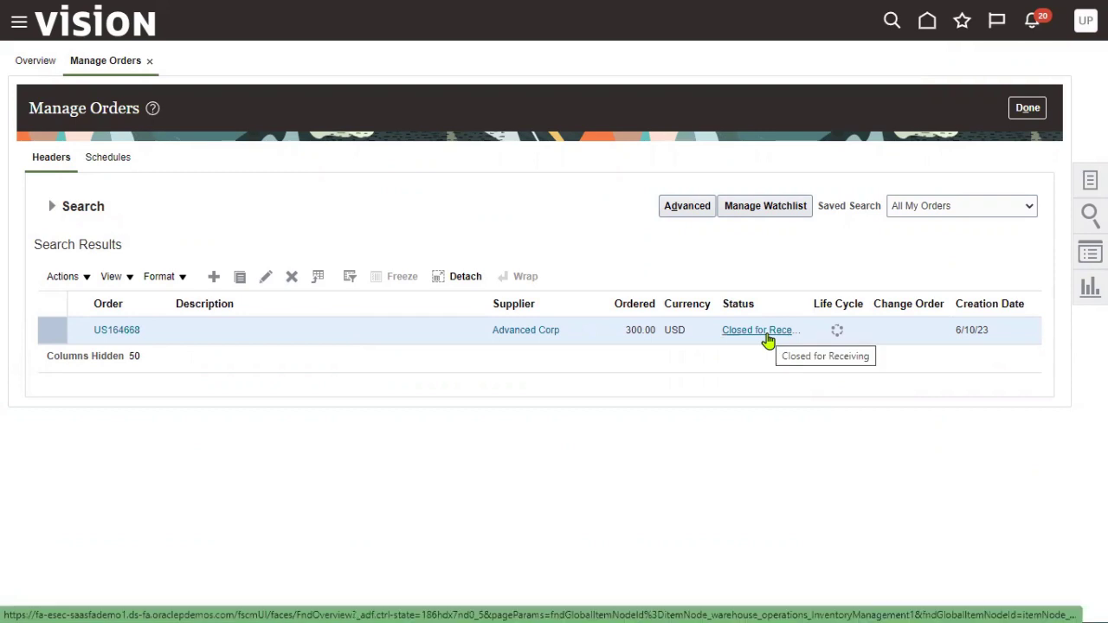
# Open the purchase order's life cycle, examine its received and delivered amounts and the Receipts section, and close the page
pyautogui.click(836, 330)
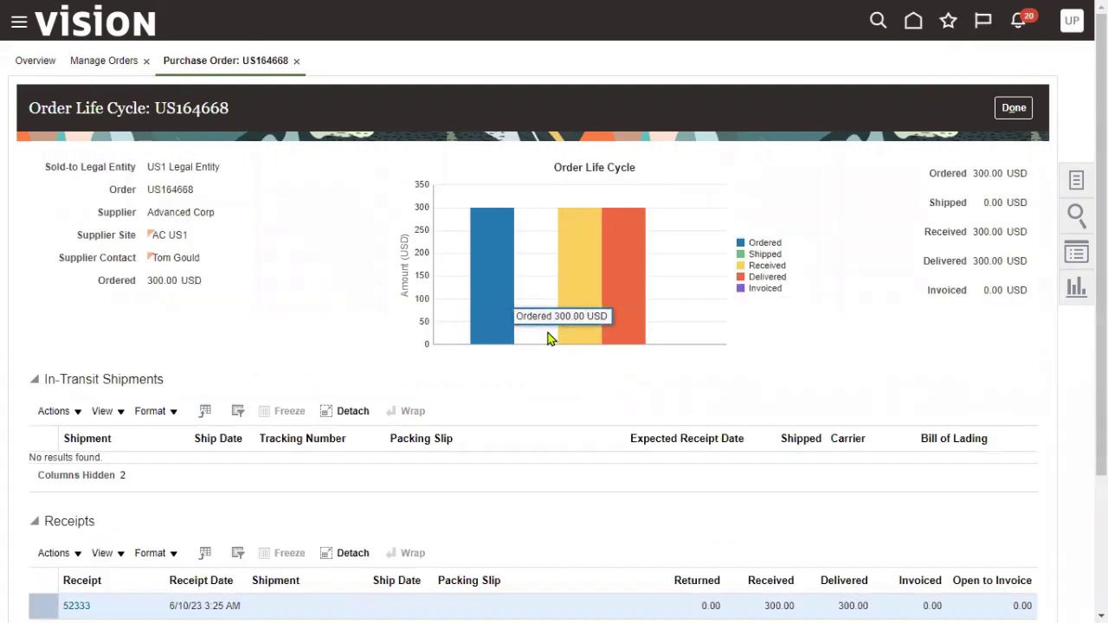
pyautogui.moveTo(565, 337)
pyautogui.moveTo(623, 338)
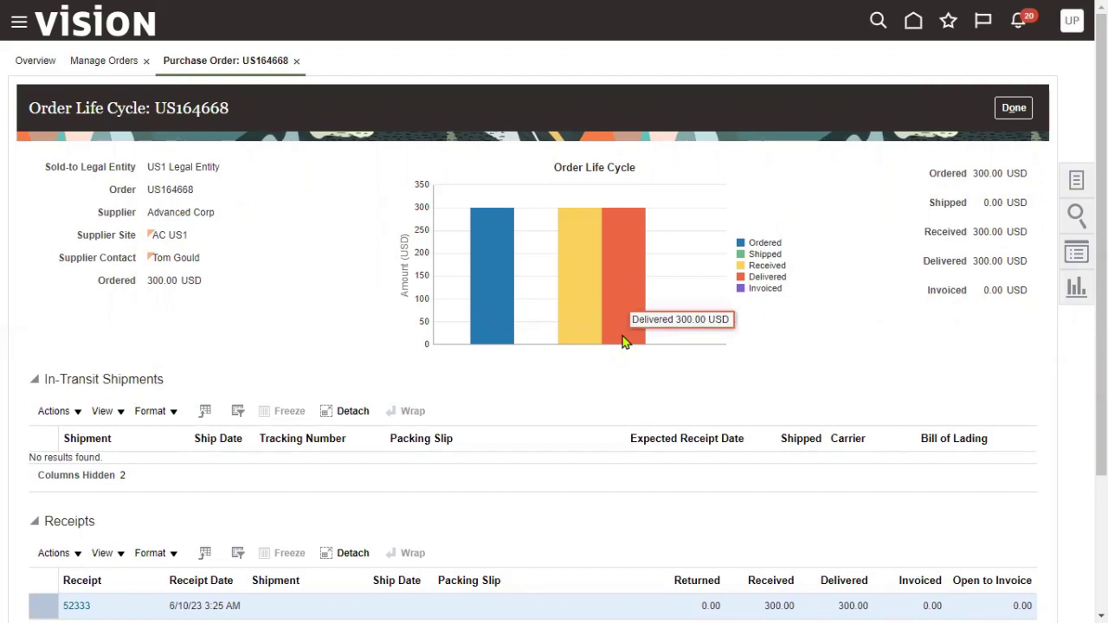
pyautogui.scroll(-2, 309, 425)
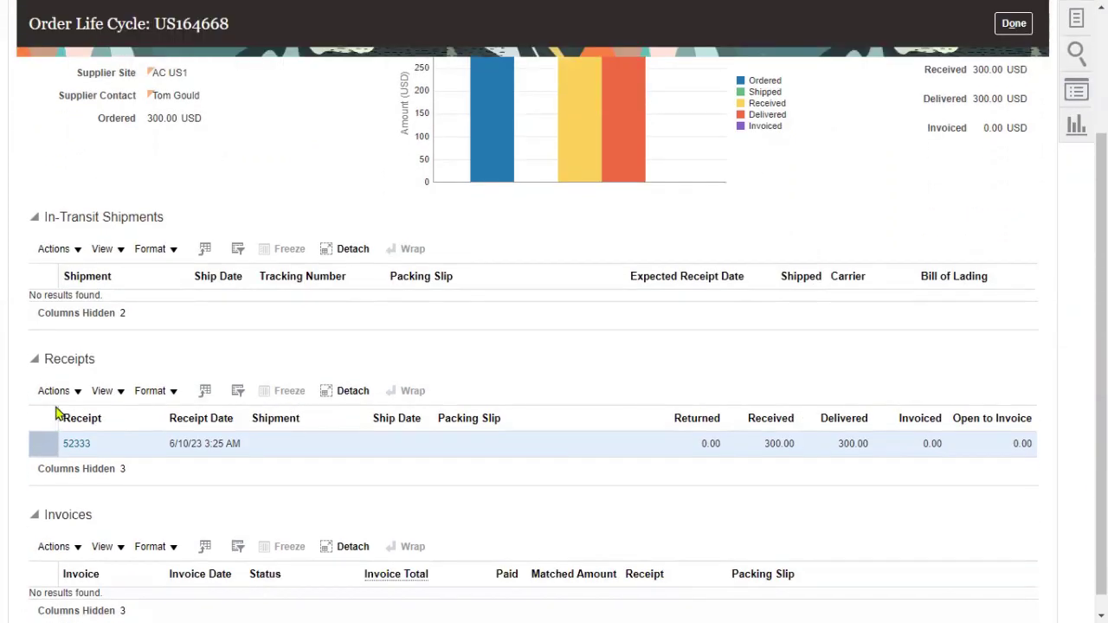
pyautogui.moveTo(45, 360); pyautogui.dragTo(96, 368)
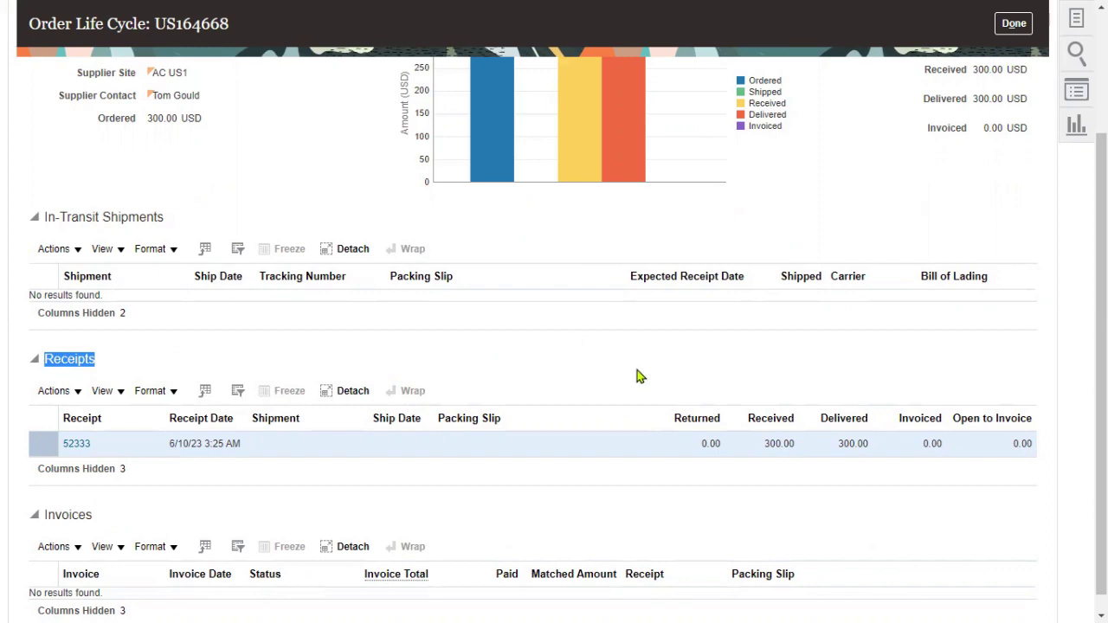
pyautogui.scroll(3, 1002, 123)
pyautogui.click(1011, 110)
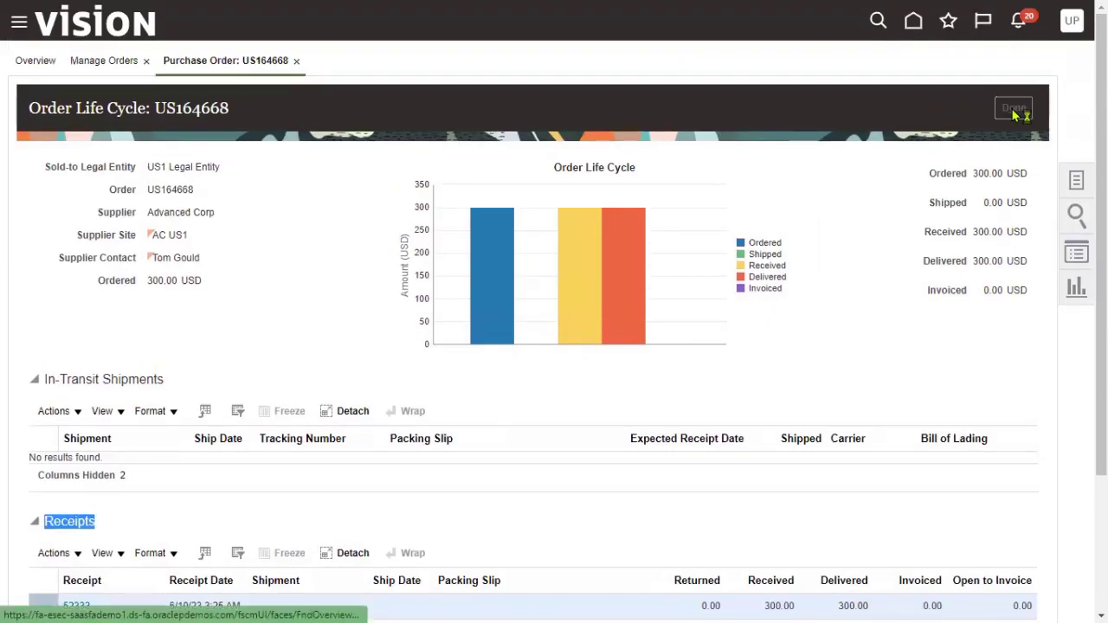